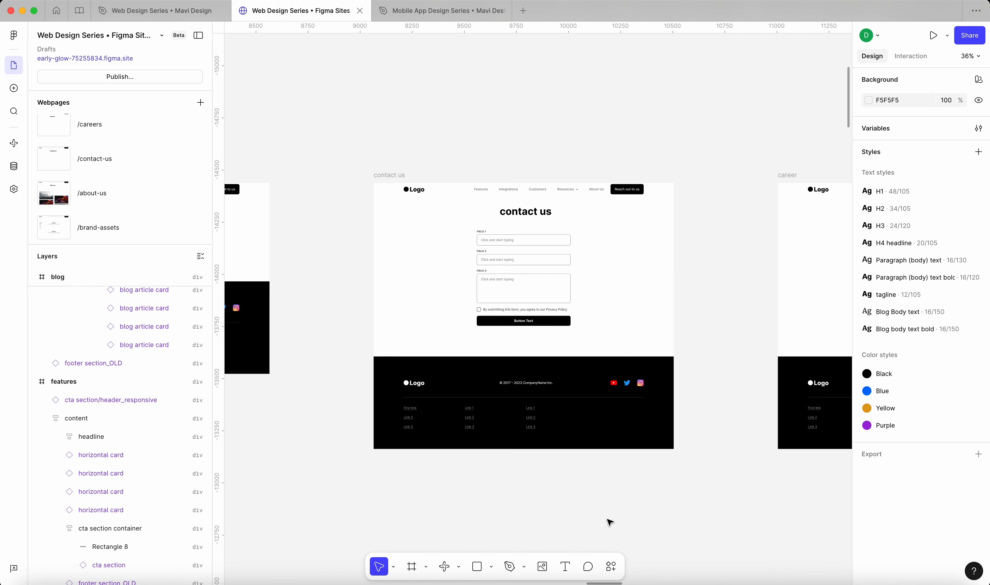
- Examine the contact us page up close and in the overview of all the page designs
{"action": "key", "text": "shift+1"}
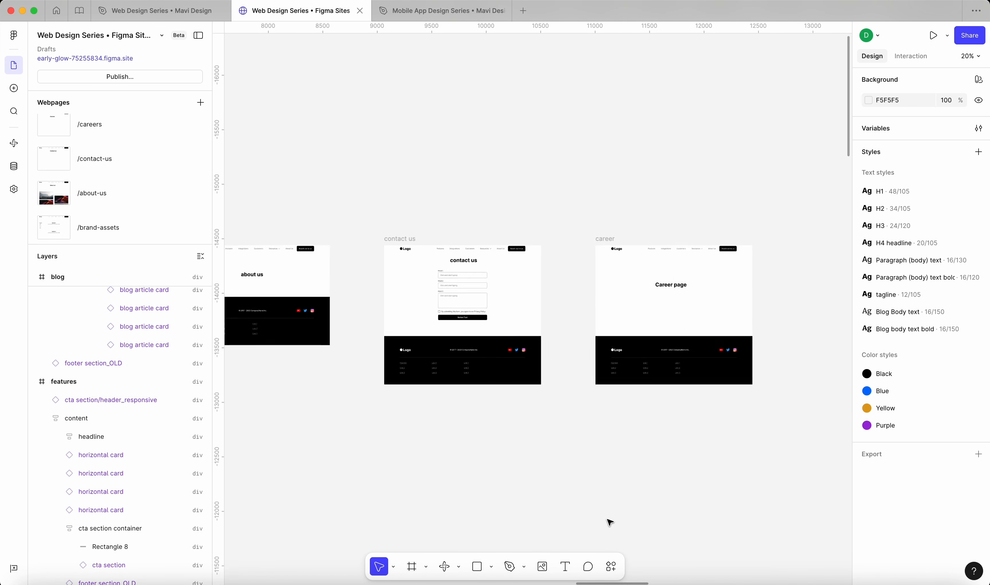
{"action": "scroll", "coordinate": [607, 519], "scroll_direction": "left", "scroll_amount": 1}
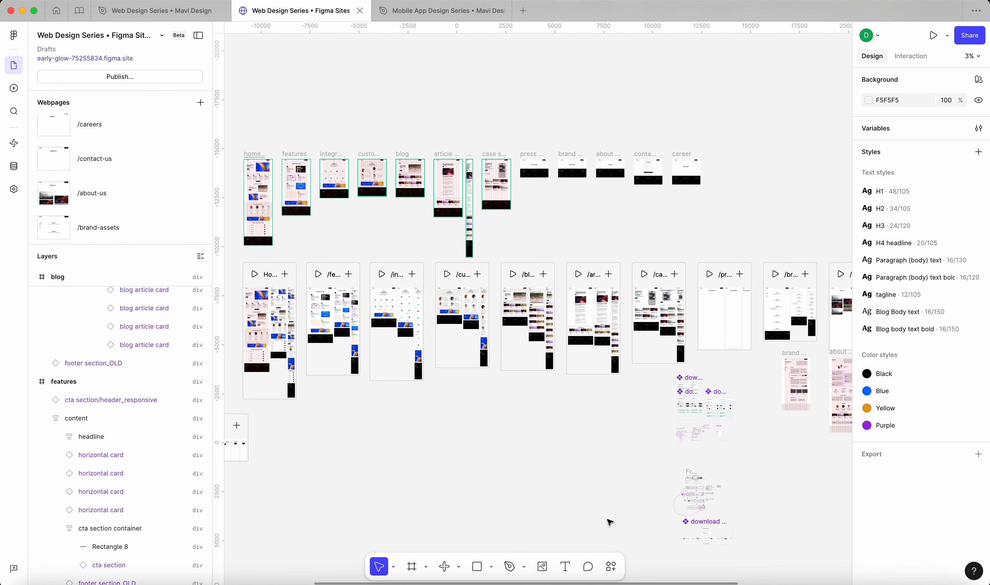
{"action": "key", "text": "shift+1"}
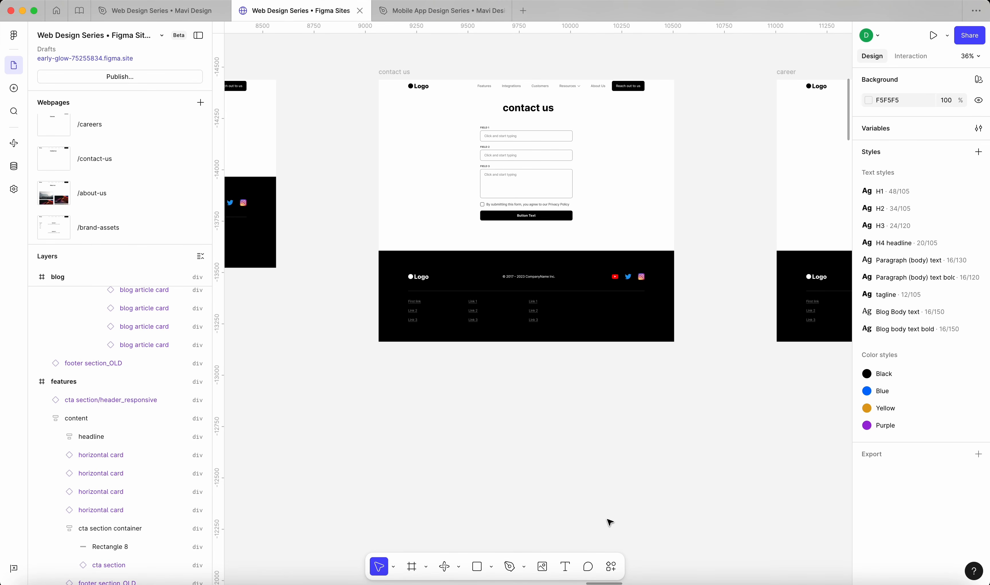
{"action": "key", "text": "shift+1"}
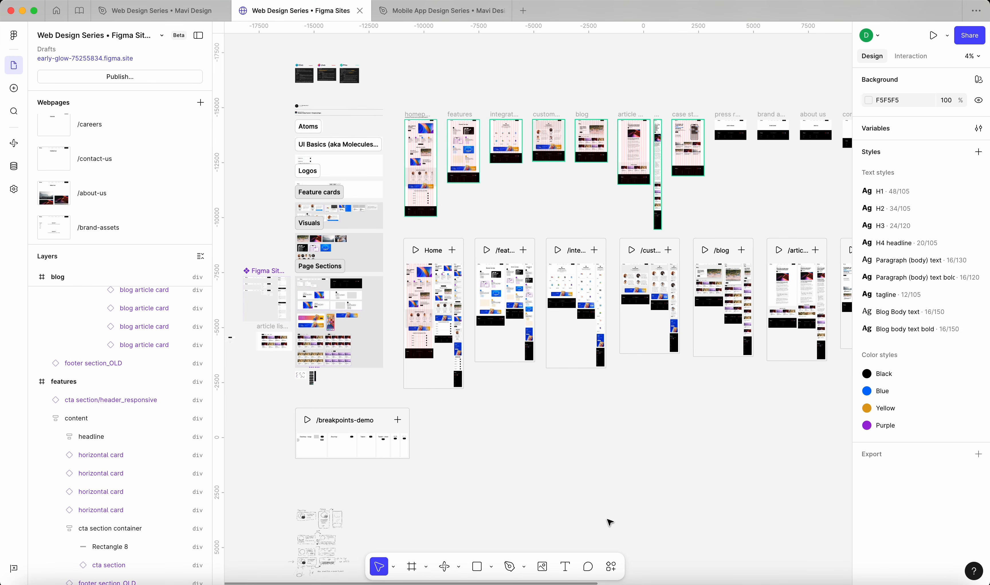
{"action": "scroll", "coordinate": [610, 522], "scroll_direction": "right", "scroll_amount": 6}
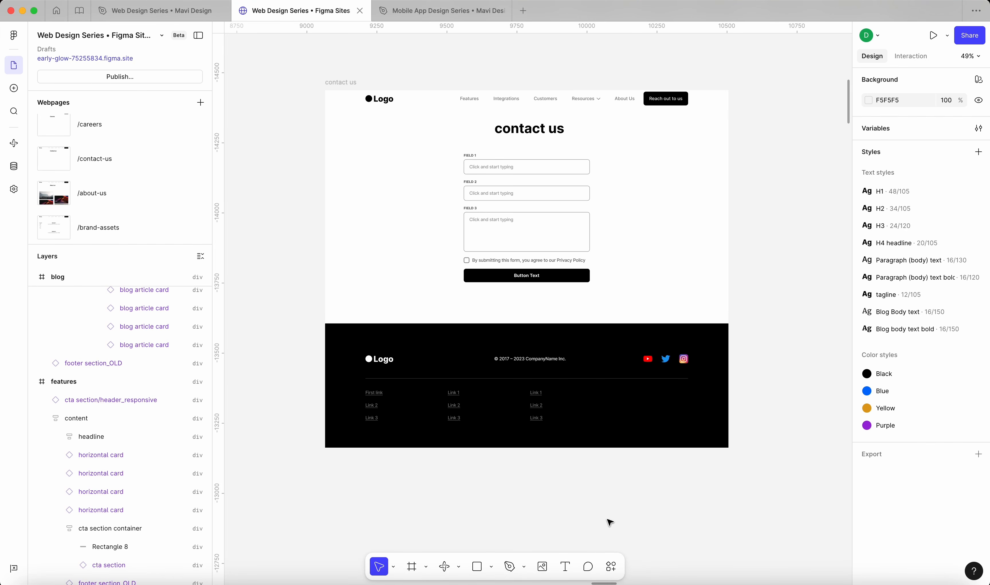
{"action": "scroll", "coordinate": [611, 521], "scroll_direction": "down", "scroll_amount": 4}
{"action": "scroll", "coordinate": [610, 522], "scroll_direction": "up", "scroll_amount": 2}
{"action": "scroll", "coordinate": [611, 522], "scroll_direction": "down", "scroll_amount": 3}
{"action": "scroll", "coordinate": [611, 522], "scroll_direction": "up", "scroll_amount": 1}
{"action": "scroll", "coordinate": [611, 521], "scroll_direction": "up", "scroll_amount": 5}
- Sketch a freehand page outline about 1100 px wide below the contact us page, with two sides and a header bar
{"action": "key", "text": "p"}
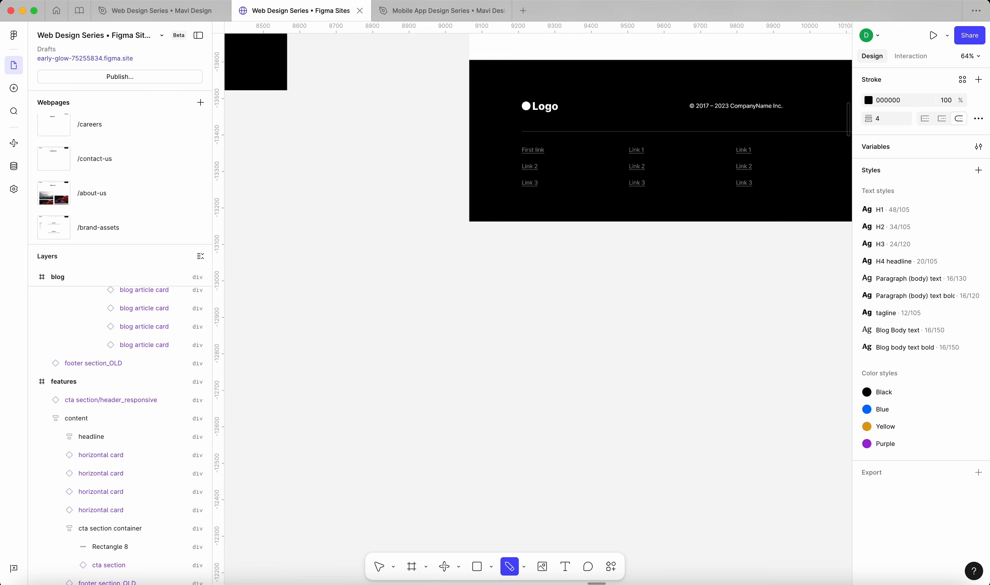
{"action": "mouse_move", "coordinate": [729, 273]}
{"action": "left_mouse_down"}
{"action": "mouse_move", "coordinate": [345, 269]}
{"action": "mouse_move", "coordinate": [339, 517]}
{"action": "left_mouse_up"}
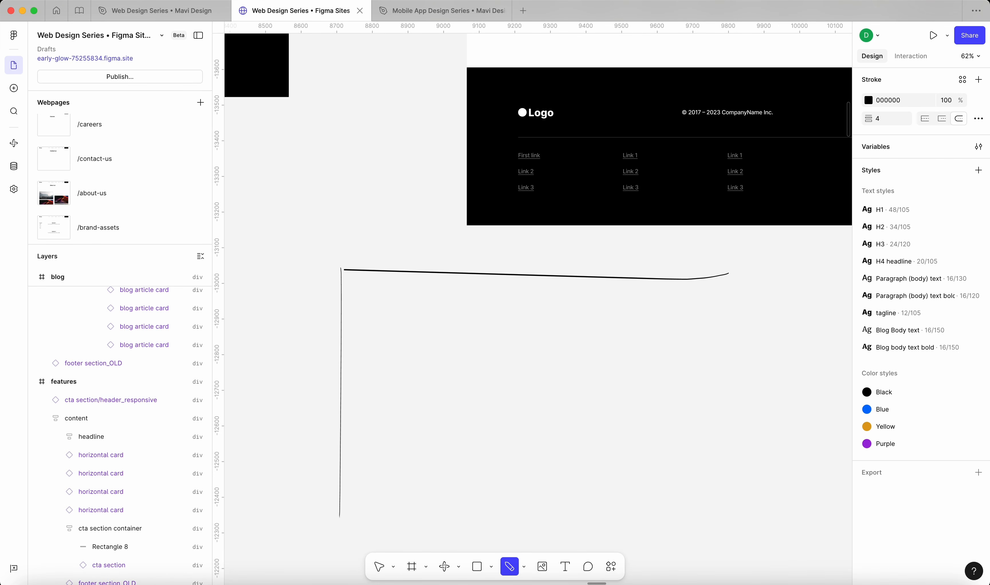
{"action": "left_click_drag", "start_coordinate": [729, 273], "coordinate": [730, 516]}
{"action": "scroll", "coordinate": [537, 281], "scroll_direction": "down", "scroll_amount": 5}
{"action": "left_click_drag", "start_coordinate": [695, 310], "coordinate": [688, 439]}
{"action": "left_click_drag", "start_coordinate": [300, 83], "coordinate": [700, 90]}
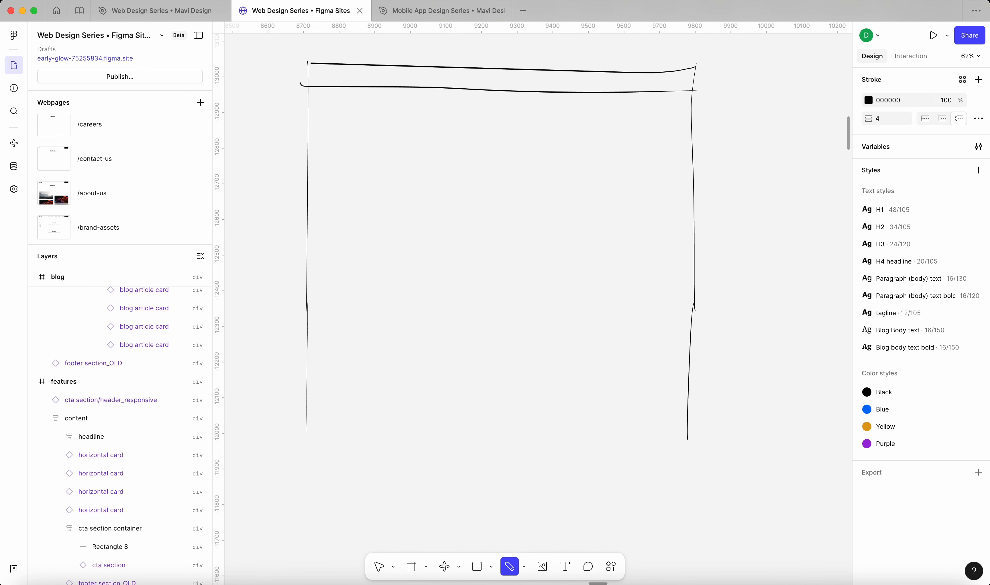
- Handwrite a first dashed note reading "assurance" just outside the right edge of the sketched page
{"action": "scroll", "coordinate": [794, 115], "scroll_direction": "up", "scroll_amount": 5}
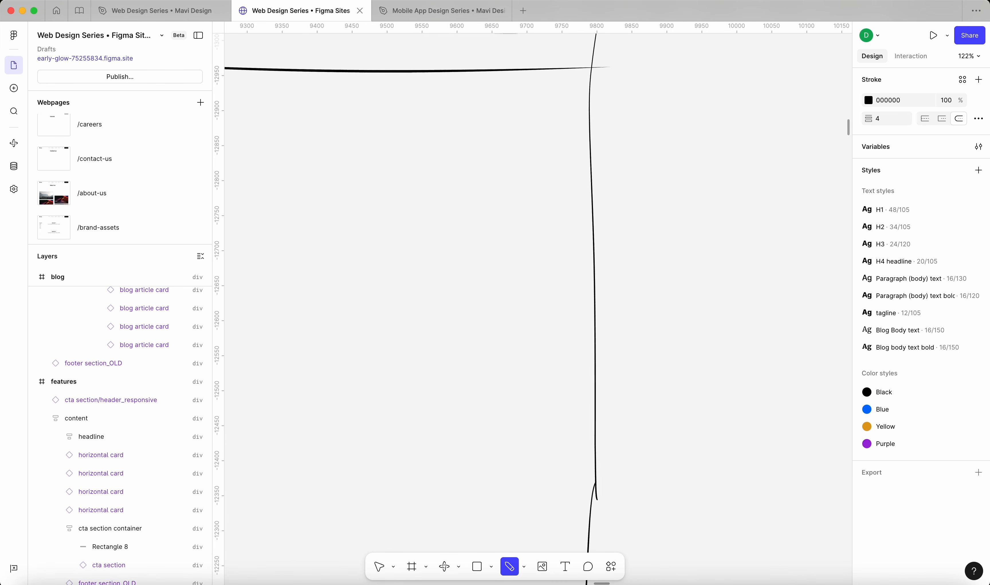
{"action": "scroll", "coordinate": [793, 116], "scroll_direction": "down", "scroll_amount": 2}
{"action": "scroll", "coordinate": [793, 115], "scroll_direction": "right", "scroll_amount": 5}
{"action": "left_click_drag", "start_coordinate": [461, 165], "coordinate": [493, 162]}
{"action": "left_click_drag", "start_coordinate": [504, 153], "coordinate": [502, 162]}
{"action": "left_click_drag", "start_coordinate": [513, 153], "coordinate": [513, 162]}
{"action": "left_click_drag", "start_coordinate": [521, 153], "coordinate": [529, 154]}
{"action": "left_click_drag", "start_coordinate": [533, 153], "coordinate": [596, 152]}
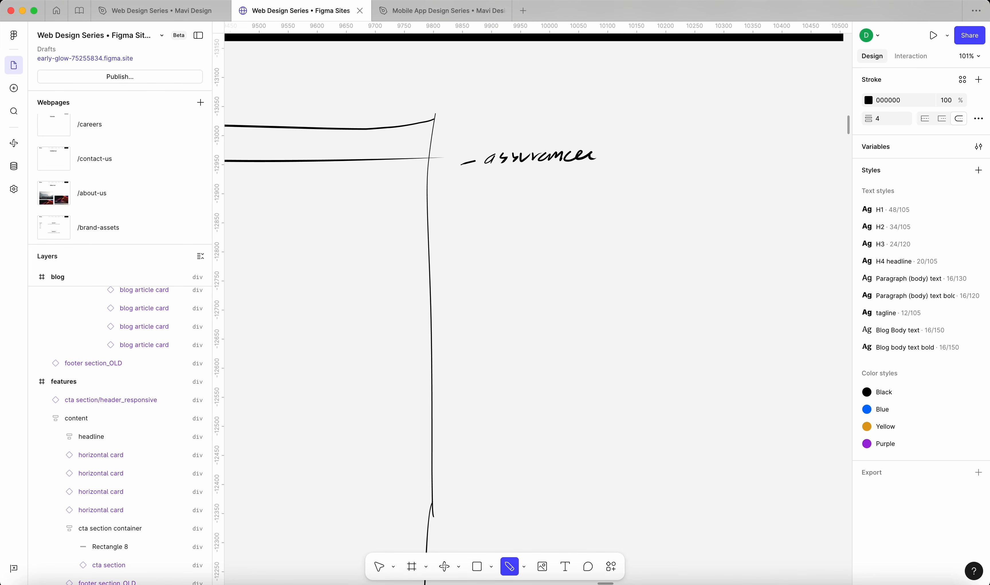
- Handwrite under assurance the arrowed points "Great choice!" and "You're about to join 5000+ other customers", ending with "= social proof"
{"action": "left_click_drag", "start_coordinate": [487, 187], "coordinate": [540, 185]}
{"action": "mouse_move", "coordinate": [543, 190]}
{"action": "left_mouse_down"}
{"action": "mouse_move", "coordinate": [584, 180]}
{"action": "mouse_move", "coordinate": [660, 189]}
{"action": "mouse_move", "coordinate": [533, 215]}
{"action": "mouse_move", "coordinate": [751, 205]}
{"action": "mouse_move", "coordinate": [558, 243]}
{"action": "mouse_move", "coordinate": [740, 237]}
{"action": "left_mouse_up"}
{"action": "left_click_drag", "start_coordinate": [533, 267], "coordinate": [537, 267]}
{"action": "left_click_drag", "start_coordinate": [819, 223], "coordinate": [776, 229]}
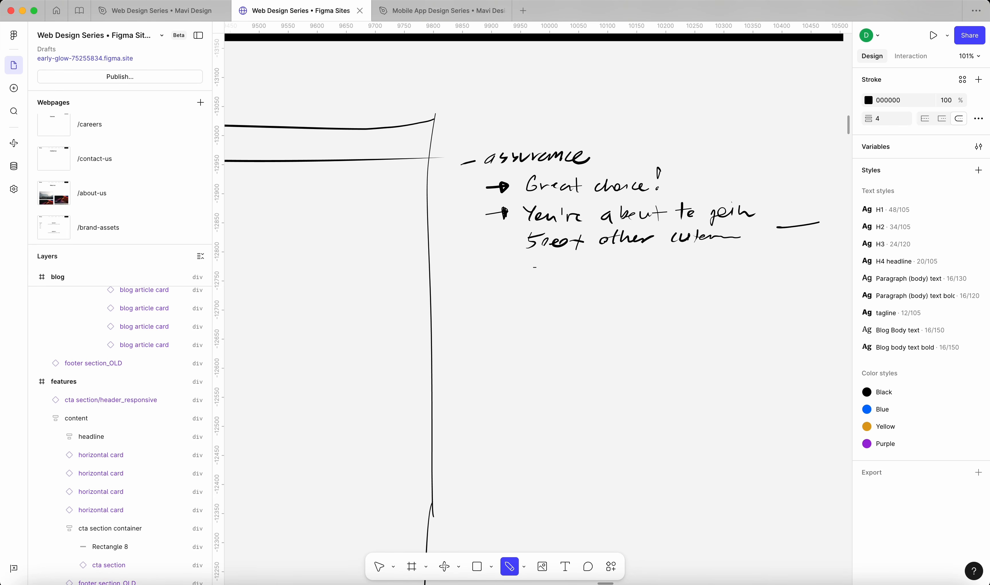
{"action": "key", "text": "super+z"}
{"action": "left_click_drag", "start_coordinate": [528, 263], "coordinate": [684, 261]}
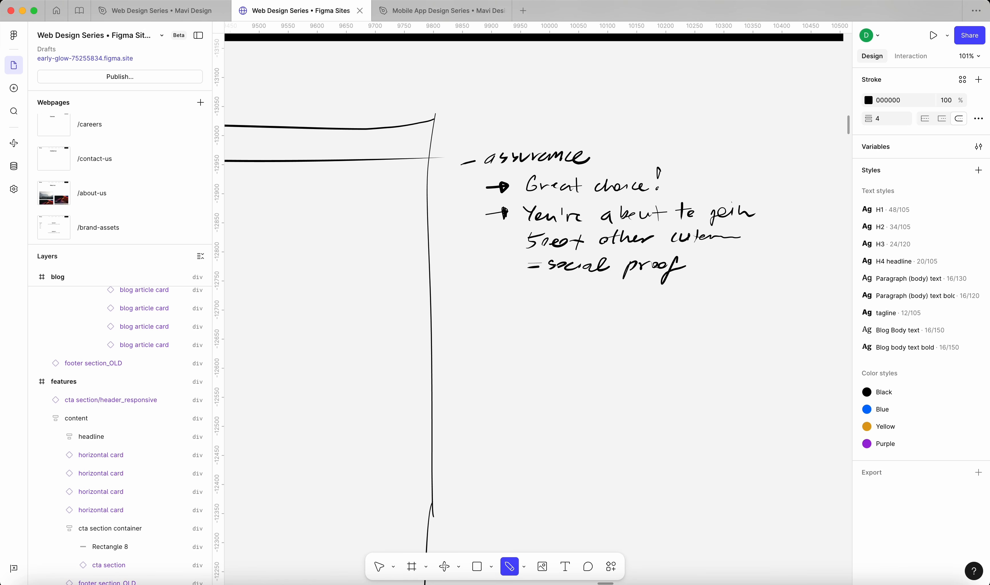
- Handwrite a second dashed note "proofs of competence" below the social proof line, with an arrow beneath it
{"action": "left_click_drag", "start_coordinate": [459, 306], "coordinate": [473, 301]}
{"action": "mouse_move", "coordinate": [486, 294]}
{"action": "left_mouse_down"}
{"action": "mouse_move", "coordinate": [535, 293]}
{"action": "mouse_move", "coordinate": [564, 304]}
{"action": "left_mouse_up"}
{"action": "left_click_drag", "start_coordinate": [584, 299], "coordinate": [700, 303]}
{"action": "mouse_move", "coordinate": [486, 329]}
{"action": "left_mouse_down"}
{"action": "mouse_move", "coordinate": [514, 327]}
{"action": "mouse_move", "coordinate": [504, 331]}
{"action": "left_mouse_up"}
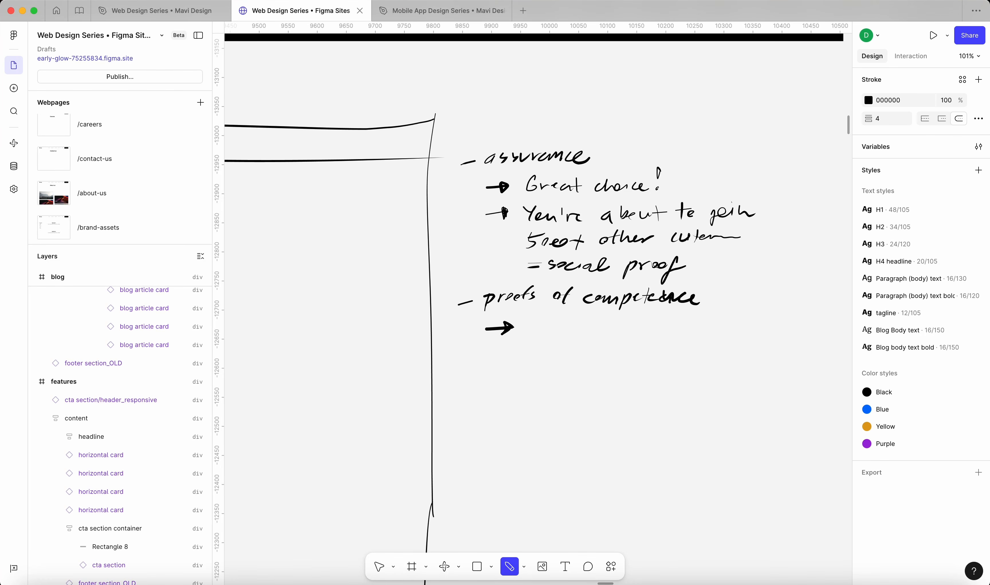
- Handwrite "good rating (G2)" beside the arrow under the proofs of competence note
{"action": "scroll", "coordinate": [796, 319], "scroll_direction": "up", "scroll_amount": 5}
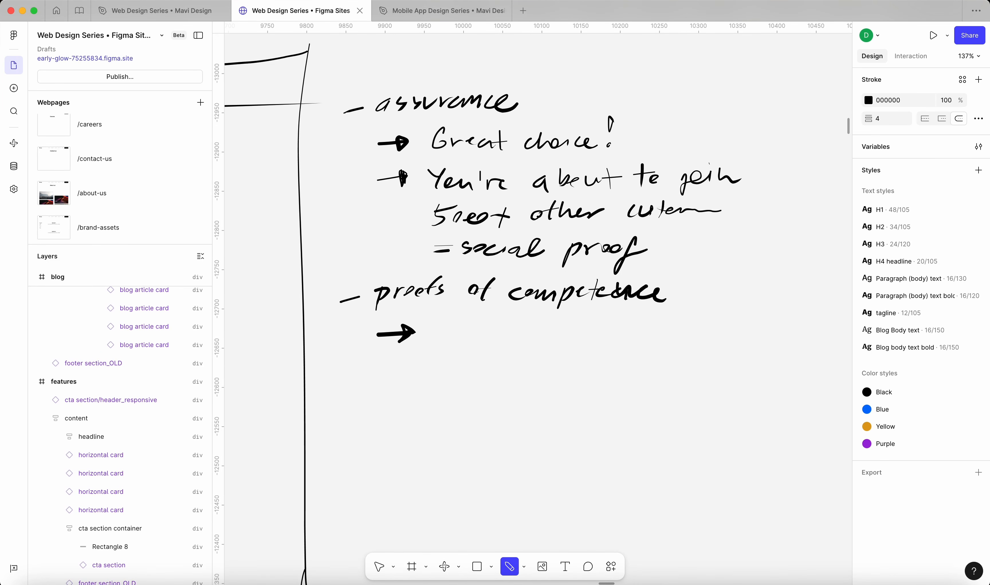
{"action": "left_click_drag", "start_coordinate": [442, 330], "coordinate": [434, 344]}
{"action": "left_click_drag", "start_coordinate": [450, 332], "coordinate": [465, 338]}
{"action": "mouse_move", "coordinate": [480, 324]}
{"action": "left_mouse_down"}
{"action": "mouse_move", "coordinate": [475, 340]}
{"action": "mouse_move", "coordinate": [519, 332]}
{"action": "left_mouse_up"}
{"action": "left_click_drag", "start_coordinate": [531, 332], "coordinate": [534, 340]}
{"action": "mouse_move", "coordinate": [541, 323]}
{"action": "left_mouse_down"}
{"action": "mouse_move", "coordinate": [541, 341]}
{"action": "mouse_move", "coordinate": [552, 342]}
{"action": "mouse_move", "coordinate": [546, 329]}
{"action": "mouse_move", "coordinate": [567, 341]}
{"action": "left_mouse_up"}
{"action": "left_click_drag", "start_coordinate": [585, 330], "coordinate": [576, 351]}
{"action": "mouse_move", "coordinate": [629, 313]}
{"action": "left_mouse_down"}
{"action": "mouse_move", "coordinate": [622, 346]}
{"action": "mouse_move", "coordinate": [640, 332]}
{"action": "mouse_move", "coordinate": [668, 337]}
{"action": "mouse_move", "coordinate": [667, 351]}
{"action": "left_mouse_up"}
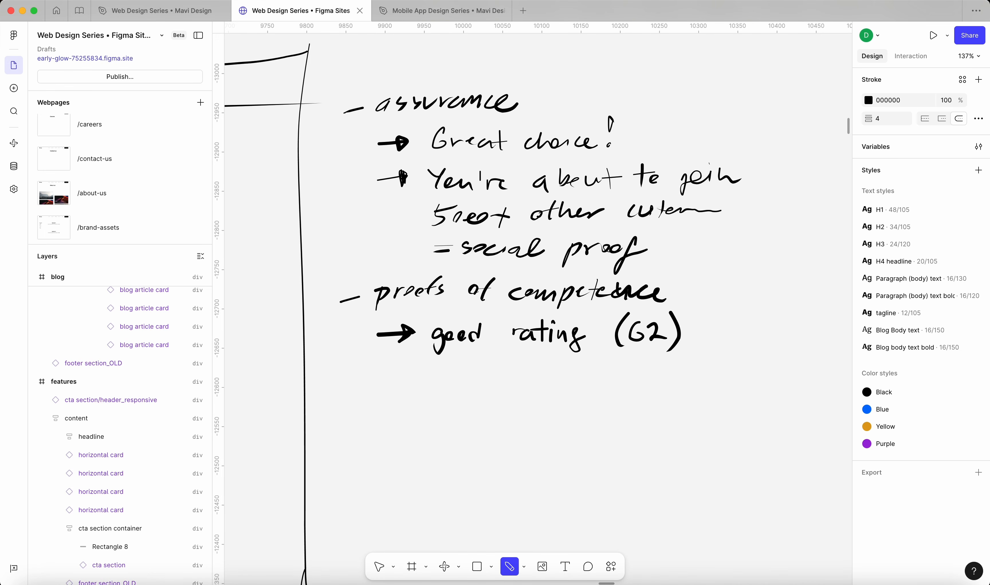
- Handwrite a third dashed note "summary of features" below the good rating point
{"action": "scroll", "coordinate": [538, 301], "scroll_direction": "down", "scroll_amount": 5}
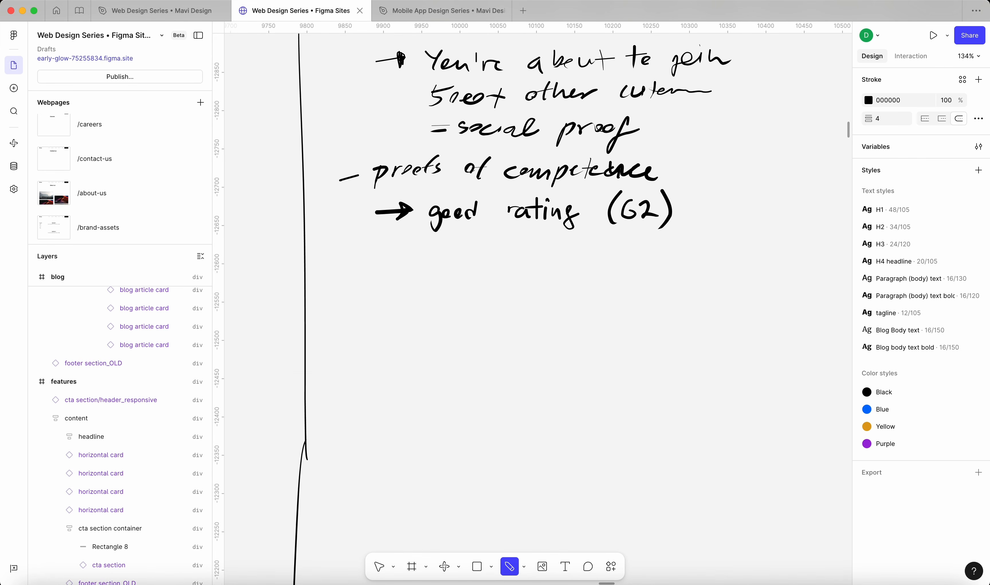
{"action": "mouse_move", "coordinate": [340, 294]}
{"action": "left_mouse_down"}
{"action": "mouse_move", "coordinate": [438, 286]}
{"action": "mouse_move", "coordinate": [457, 298]}
{"action": "mouse_move", "coordinate": [507, 279]}
{"action": "left_mouse_up"}
{"action": "mouse_move", "coordinate": [547, 277]}
{"action": "left_mouse_down"}
{"action": "mouse_move", "coordinate": [538, 296]}
{"action": "mouse_move", "coordinate": [577, 279]}
{"action": "mouse_move", "coordinate": [559, 296]}
{"action": "left_mouse_up"}
{"action": "left_click_drag", "start_coordinate": [593, 290], "coordinate": [622, 298]}
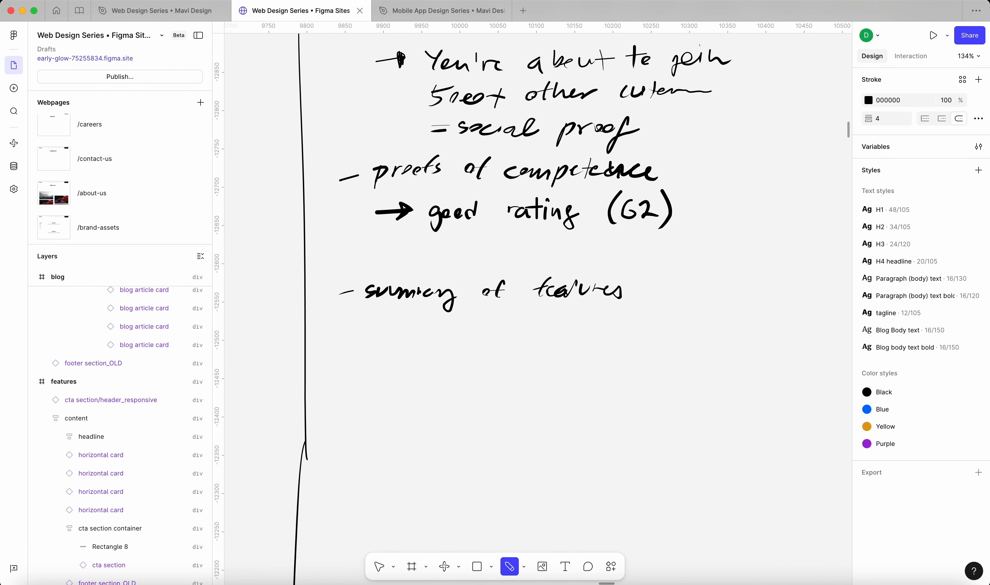
- Handwrite an arrow and "what you'll be able to achieve" under the summary of features note
{"action": "left_click_drag", "start_coordinate": [367, 322], "coordinate": [405, 323]}
{"action": "left_click_drag", "start_coordinate": [422, 317], "coordinate": [462, 328]}
{"action": "left_click_drag", "start_coordinate": [450, 320], "coordinate": [534, 324]}
{"action": "mouse_move", "coordinate": [547, 312]}
{"action": "left_mouse_down"}
{"action": "mouse_move", "coordinate": [540, 324]}
{"action": "mouse_move", "coordinate": [588, 325]}
{"action": "left_mouse_up"}
{"action": "left_click_drag", "start_coordinate": [618, 315], "coordinate": [657, 317]}
{"action": "mouse_move", "coordinate": [677, 312]}
{"action": "left_mouse_down"}
{"action": "mouse_move", "coordinate": [670, 323]}
{"action": "mouse_move", "coordinate": [692, 322]}
{"action": "left_mouse_up"}
{"action": "left_click_drag", "start_coordinate": [722, 313], "coordinate": [724, 321]}
{"action": "left_click_drag", "start_coordinate": [725, 318], "coordinate": [747, 315]}
{"action": "left_click_drag", "start_coordinate": [750, 317], "coordinate": [754, 323]}
{"action": "left_click_drag", "start_coordinate": [757, 307], "coordinate": [757, 308]}
{"action": "left_click_drag", "start_coordinate": [763, 318], "coordinate": [792, 321]}
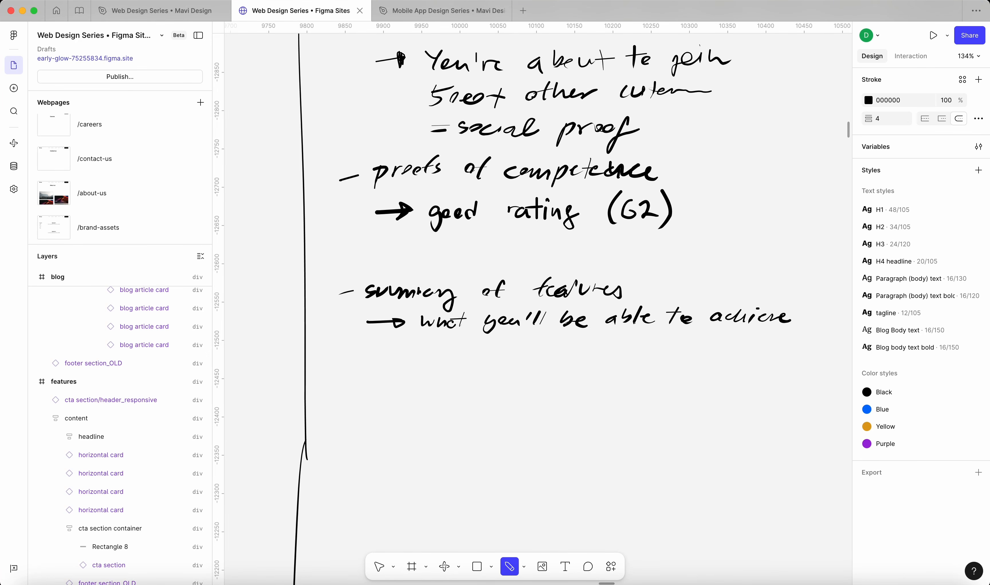
- Handwrite a last dashed note: "Yes, keep going, you're making a good decision and here's a reason why"
{"action": "scroll", "coordinate": [748, 267], "scroll_direction": "down", "scroll_amount": 6}
{"action": "scroll", "coordinate": [749, 266], "scroll_direction": "up", "scroll_amount": 3}
{"action": "scroll", "coordinate": [768, 276], "scroll_direction": "up", "scroll_amount": 2}
{"action": "left_click_drag", "start_coordinate": [414, 360], "coordinate": [452, 357]}
{"action": "mouse_move", "coordinate": [463, 347]}
{"action": "left_mouse_down"}
{"action": "mouse_move", "coordinate": [449, 364]}
{"action": "mouse_move", "coordinate": [477, 363]}
{"action": "mouse_move", "coordinate": [482, 376]}
{"action": "left_mouse_up"}
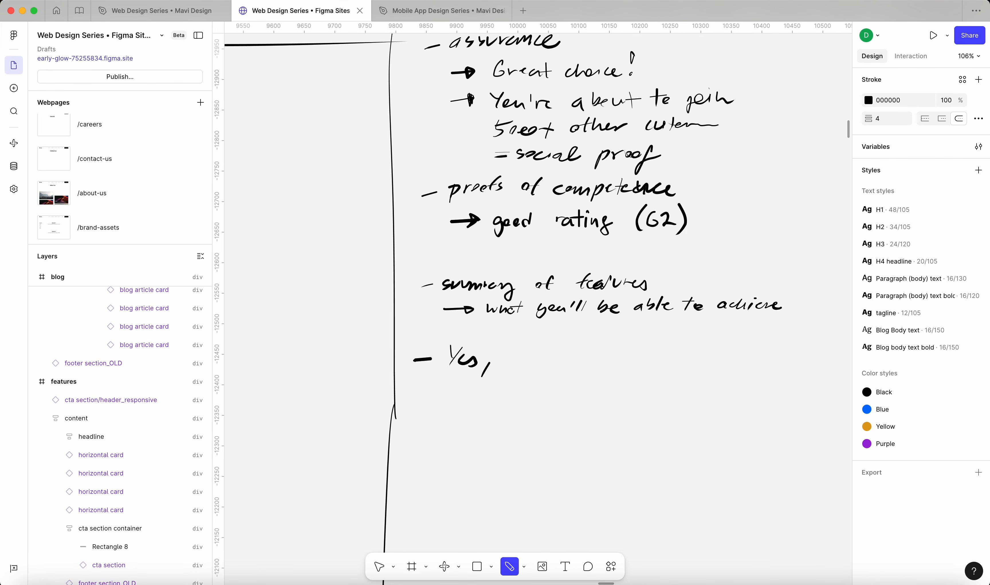
{"action": "left_click_drag", "start_coordinate": [519, 347], "coordinate": [519, 364]}
{"action": "left_click_drag", "start_coordinate": [525, 358], "coordinate": [560, 362]}
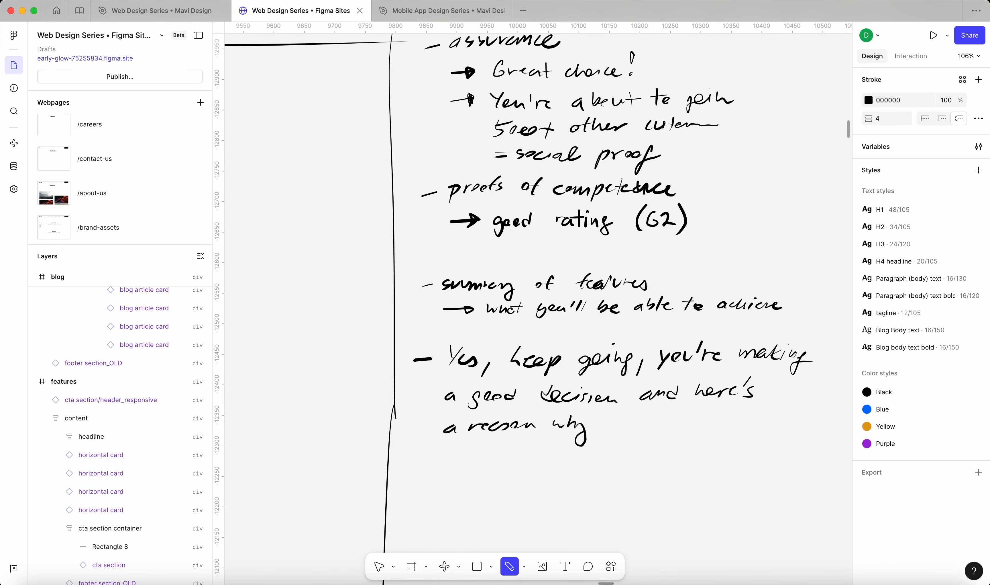
- Add "(s)" after "reason" in the last note and draw a double loop around the whole note
{"action": "scroll", "coordinate": [533, 302], "scroll_direction": "down", "scroll_amount": 3}
{"action": "scroll", "coordinate": [533, 301], "scroll_direction": "right", "scroll_amount": 4}
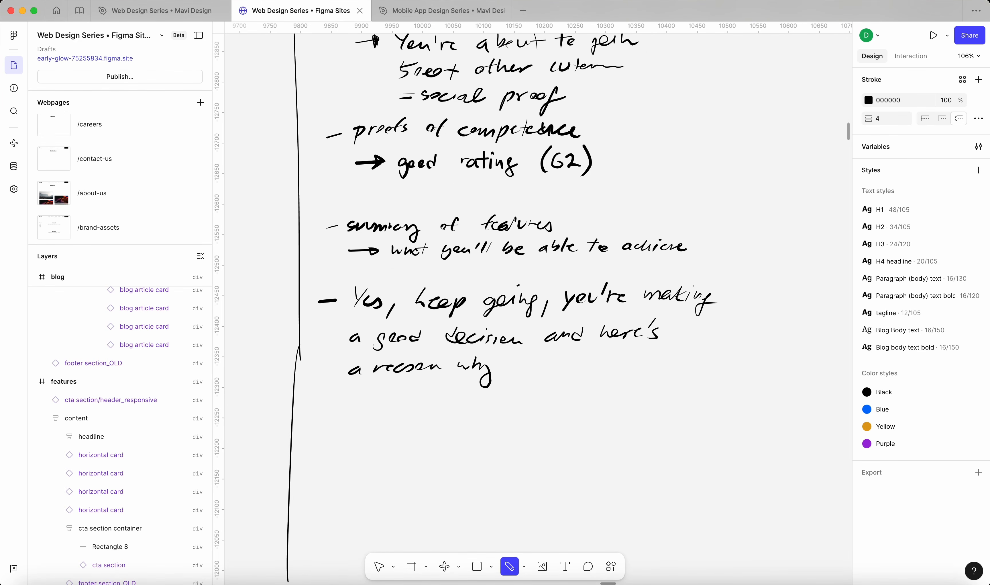
{"action": "mouse_move", "coordinate": [442, 354]}
{"action": "left_mouse_down"}
{"action": "mouse_move", "coordinate": [437, 377]}
{"action": "mouse_move", "coordinate": [443, 366]}
{"action": "mouse_move", "coordinate": [446, 379]}
{"action": "left_mouse_up"}
{"action": "mouse_move", "coordinate": [479, 430]}
{"action": "left_mouse_down"}
{"action": "mouse_move", "coordinate": [626, 259]}
{"action": "mouse_move", "coordinate": [455, 430]}
{"action": "mouse_move", "coordinate": [321, 300]}
{"action": "mouse_move", "coordinate": [365, 390]}
{"action": "left_mouse_up"}
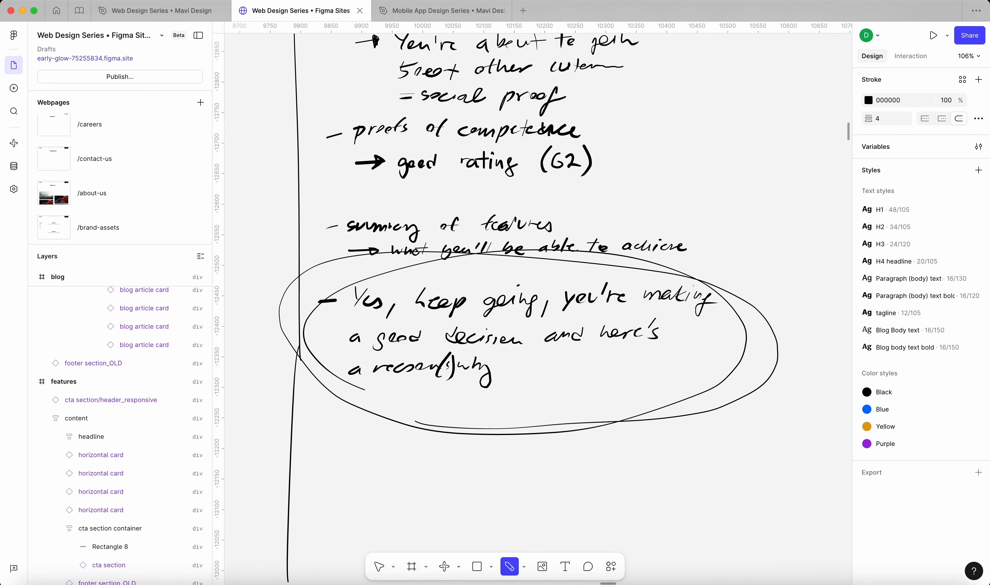
- Review the empty page sketch and its notes alongside the existing contact us page
{"action": "scroll", "coordinate": [722, 285], "scroll_direction": "down", "scroll_amount": 8}
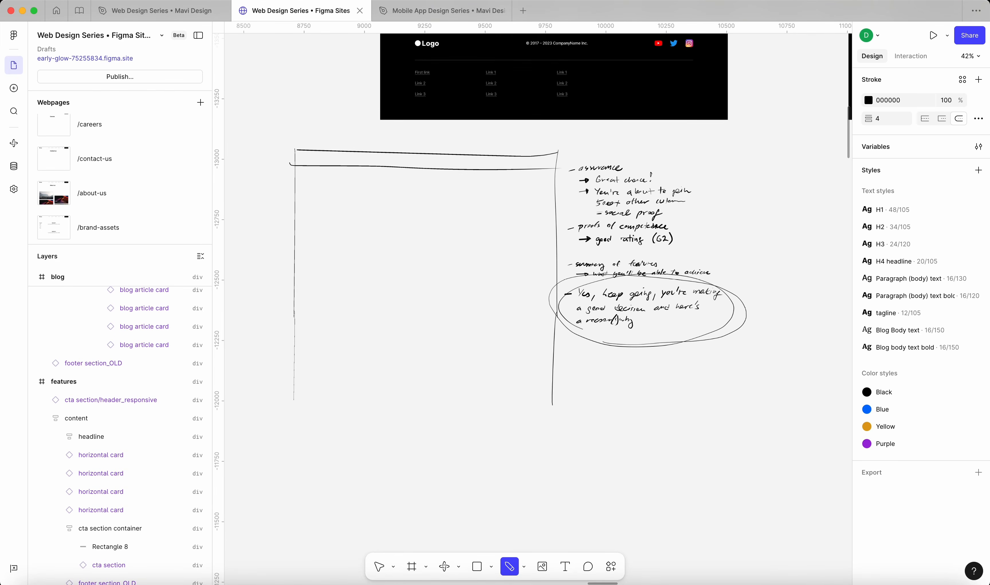
{"action": "scroll", "coordinate": [722, 285], "scroll_direction": "left", "scroll_amount": 2}
{"action": "scroll", "coordinate": [723, 285], "scroll_direction": "up", "scroll_amount": 2}
{"action": "scroll", "coordinate": [524, 304], "scroll_direction": "up", "scroll_amount": 1}
{"action": "scroll", "coordinate": [524, 305], "scroll_direction": "right", "scroll_amount": 1}
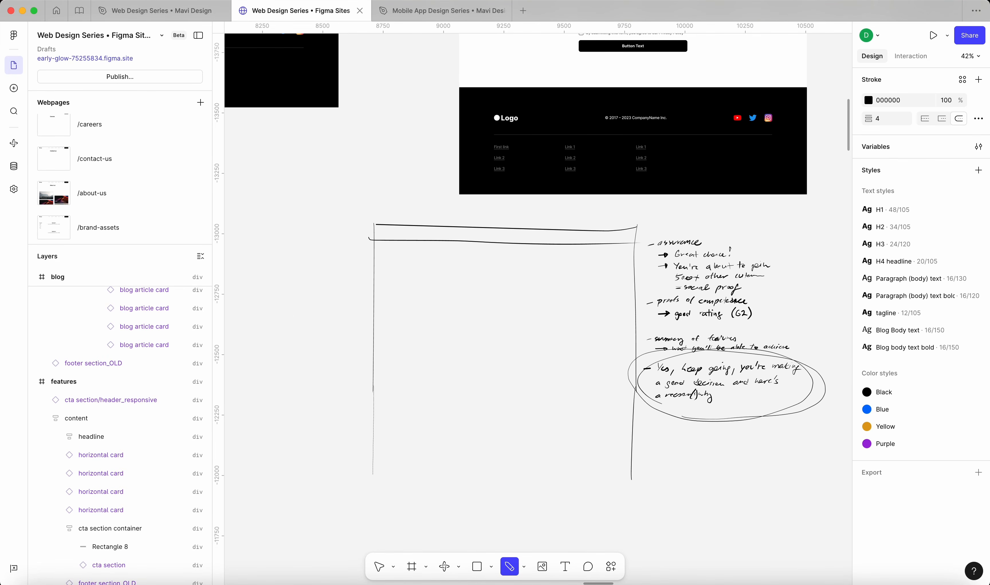
{"action": "scroll", "coordinate": [796, 205], "scroll_direction": "up", "scroll_amount": 4}
{"action": "scroll", "coordinate": [797, 205], "scroll_direction": "down", "scroll_amount": 4}
{"action": "scroll", "coordinate": [797, 205], "scroll_direction": "up", "scroll_amount": 2}
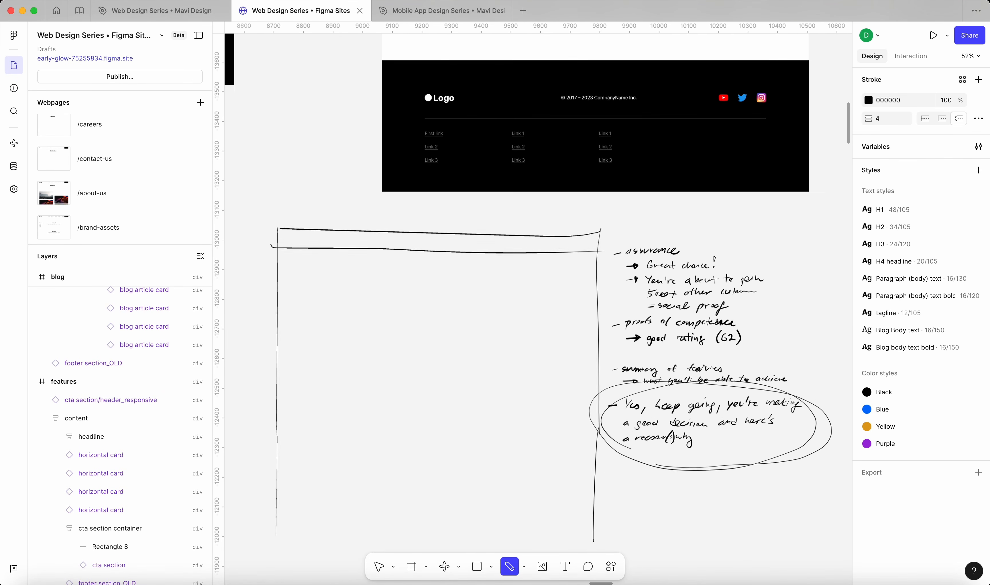
{"action": "scroll", "coordinate": [799, 207], "scroll_direction": "down", "scroll_amount": 2}
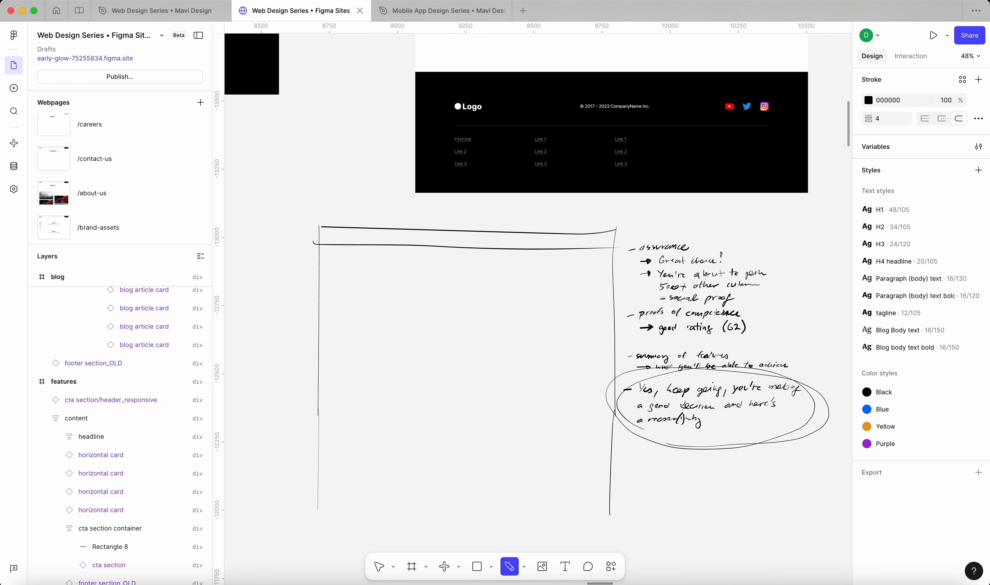
{"action": "scroll", "coordinate": [462, 257], "scroll_direction": "up", "scroll_amount": 3}
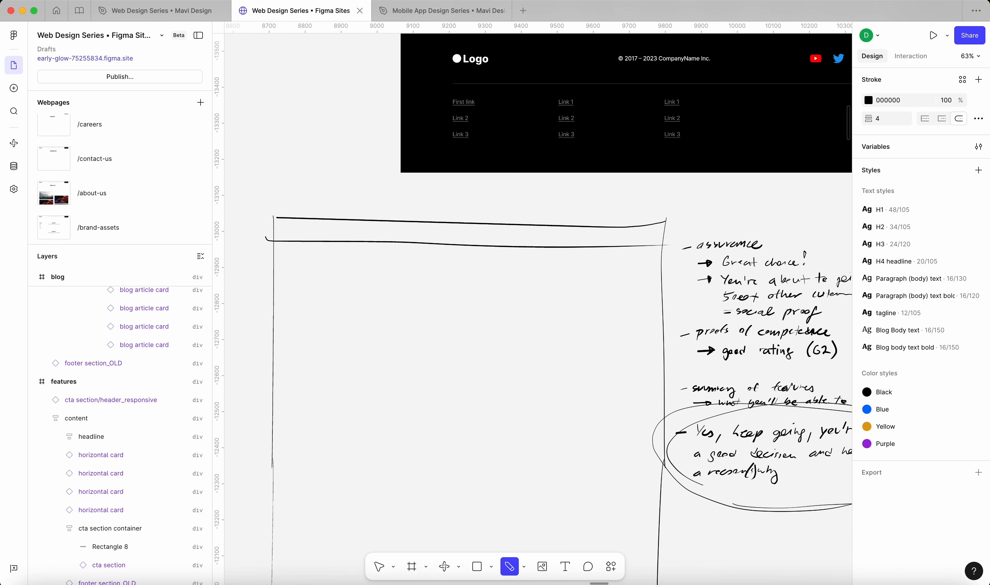
{"action": "scroll", "coordinate": [538, 306], "scroll_direction": "up", "scroll_amount": 10}
{"action": "scroll", "coordinate": [538, 281], "scroll_direction": "down", "scroll_amount": 10}
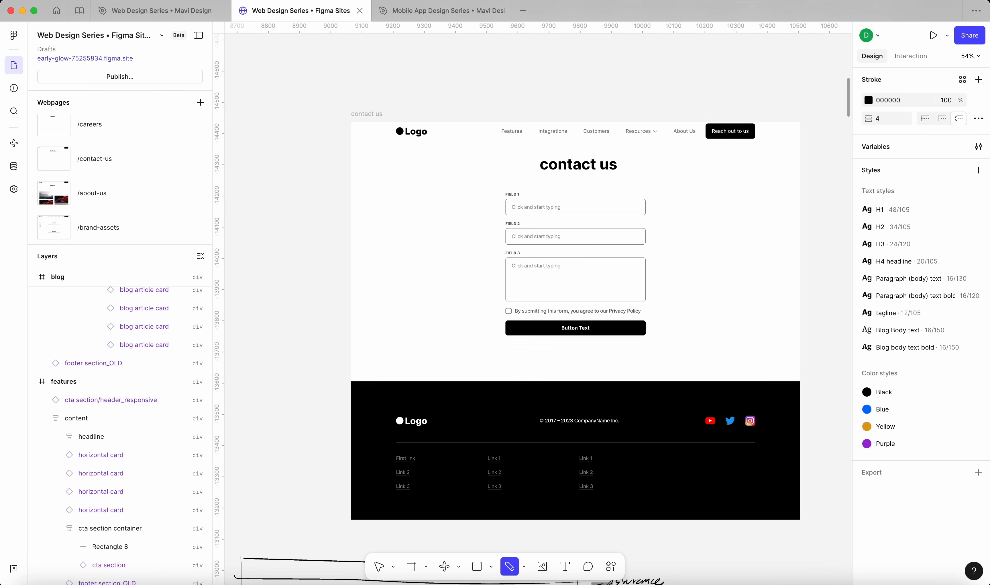
- Sketch two thick text lines and a shorter line as headline placeholders in the page outline's upper left area
{"action": "scroll", "coordinate": [491, 305], "scroll_direction": "up", "scroll_amount": 3}
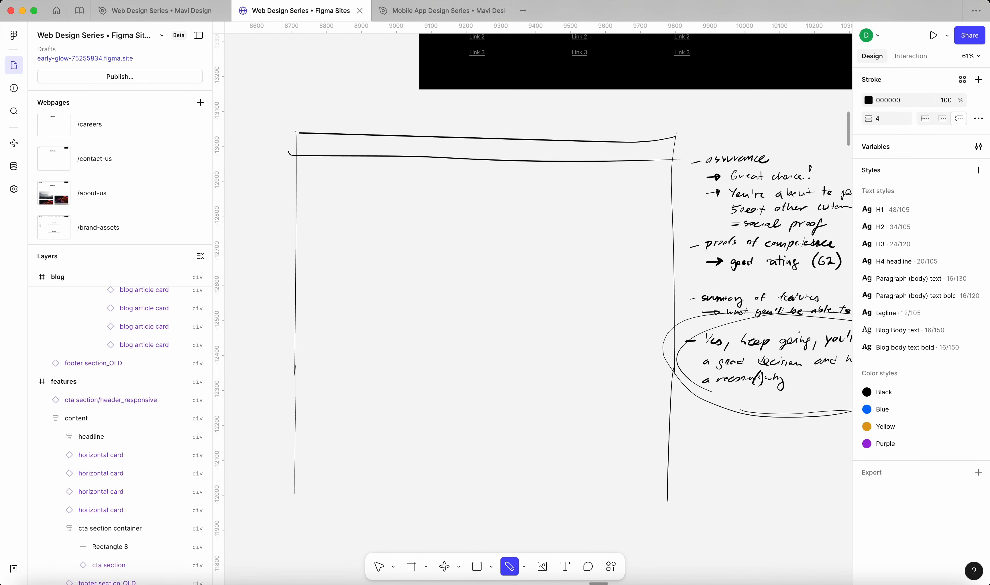
{"action": "left_click_drag", "start_coordinate": [340, 195], "coordinate": [438, 194]}
{"action": "mouse_move", "coordinate": [338, 219]}
{"action": "left_mouse_down"}
{"action": "mouse_move", "coordinate": [431, 217]}
{"action": "mouse_move", "coordinate": [365, 236]}
{"action": "left_mouse_up"}
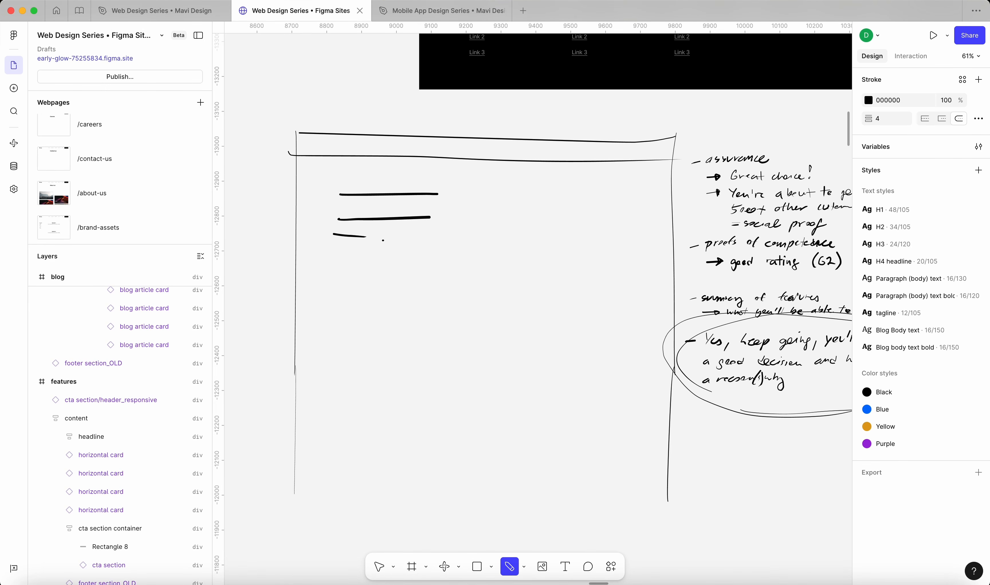
- Sketch a row of three small crossed-out boxes as logo placeholders beneath the headline lines
{"action": "scroll", "coordinate": [357, 205], "scroll_direction": "up", "scroll_amount": 3}
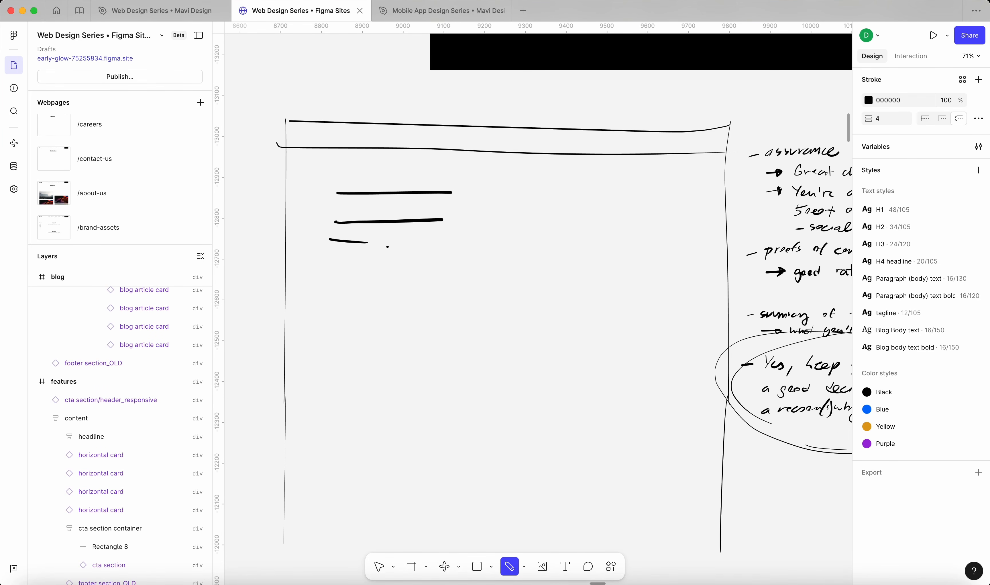
{"action": "mouse_move", "coordinate": [364, 264]}
{"action": "left_mouse_down"}
{"action": "mouse_move", "coordinate": [363, 275]}
{"action": "mouse_move", "coordinate": [364, 265]}
{"action": "left_mouse_up"}
{"action": "key", "text": "shift+e"}
{"action": "mouse_move", "coordinate": [388, 264]}
{"action": "left_mouse_down"}
{"action": "mouse_move", "coordinate": [388, 274]}
{"action": "mouse_move", "coordinate": [422, 274]}
{"action": "left_mouse_up"}
{"action": "mouse_move", "coordinate": [392, 266]}
{"action": "left_mouse_down"}
{"action": "mouse_move", "coordinate": [421, 273]}
{"action": "mouse_move", "coordinate": [465, 261]}
{"action": "left_mouse_up"}
{"action": "left_click_drag", "start_coordinate": [452, 270], "coordinate": [470, 271]}
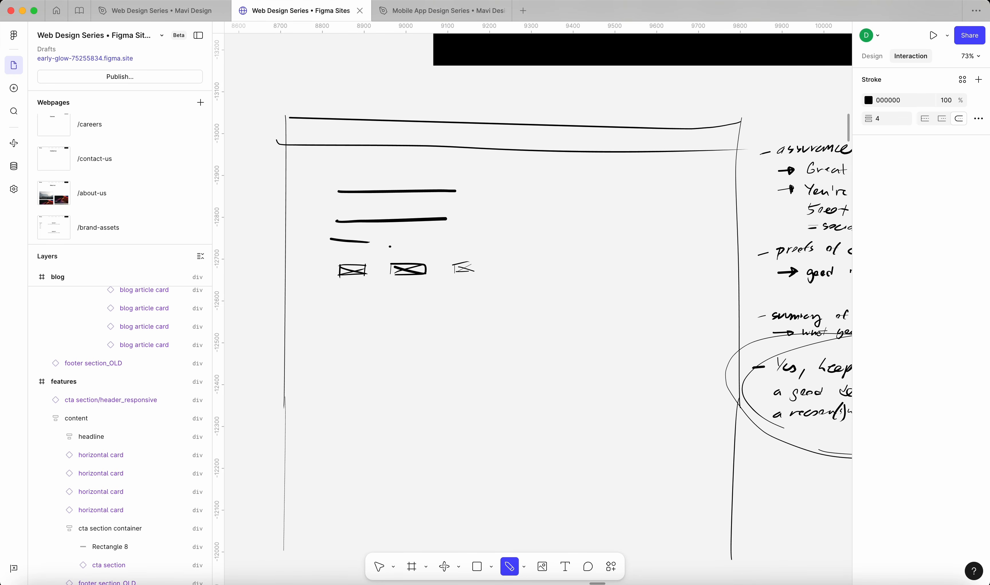
- Draw two leader lines from the crossed boxes out past the page's left edge and handwrite "Customer logos" beside them
{"action": "left_click_drag", "start_coordinate": [374, 289], "coordinate": [260, 313]}
{"action": "left_click_drag", "start_coordinate": [353, 255], "coordinate": [265, 276]}
{"action": "scroll", "coordinate": [427, 186], "scroll_direction": "left", "scroll_amount": 10}
{"action": "scroll", "coordinate": [428, 185], "scroll_direction": "down", "scroll_amount": 3}
{"action": "left_click_drag", "start_coordinate": [415, 182], "coordinate": [408, 192]}
{"action": "mouse_move", "coordinate": [420, 183]}
{"action": "left_mouse_down"}
{"action": "mouse_move", "coordinate": [420, 192]}
{"action": "mouse_move", "coordinate": [485, 183]}
{"action": "left_mouse_up"}
{"action": "mouse_move", "coordinate": [414, 210]}
{"action": "left_mouse_down"}
{"action": "mouse_move", "coordinate": [419, 225]}
{"action": "mouse_move", "coordinate": [403, 219]}
{"action": "left_mouse_up"}
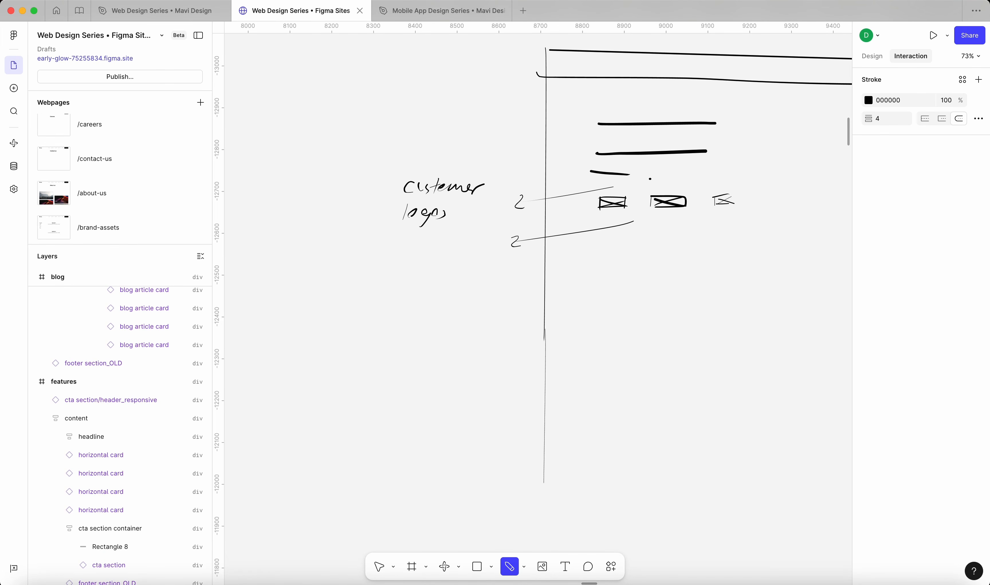
- Fill in the arrowheads at the outer ends of the two leader lines beside the "Customer logos" note
{"action": "scroll", "coordinate": [508, 265], "scroll_direction": "down", "scroll_amount": 4}
{"action": "scroll", "coordinate": [508, 265], "scroll_direction": "right", "scroll_amount": 6}
{"action": "scroll", "coordinate": [509, 265], "scroll_direction": "down", "scroll_amount": 4}
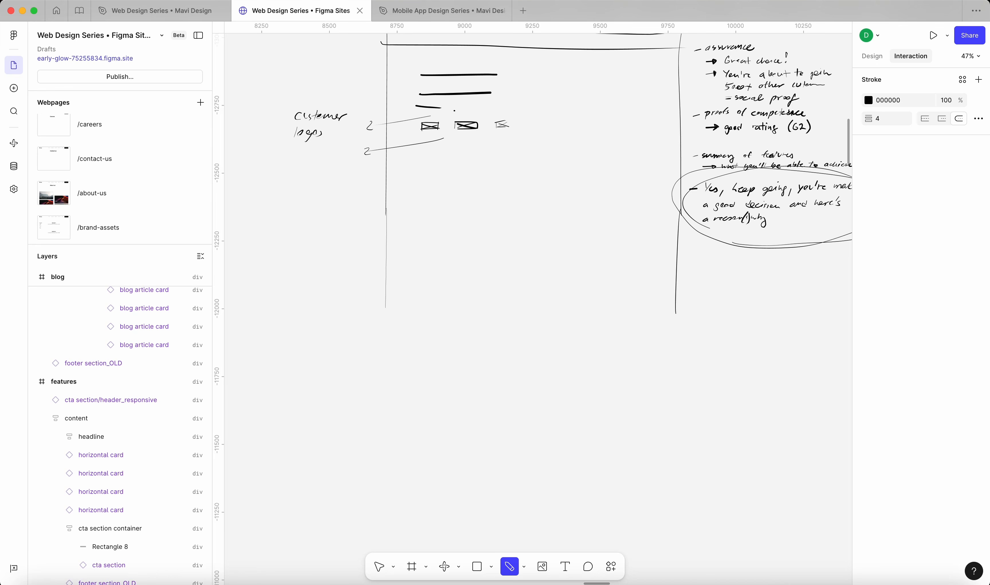
{"action": "scroll", "coordinate": [316, 135], "scroll_direction": "up", "scroll_amount": 5}
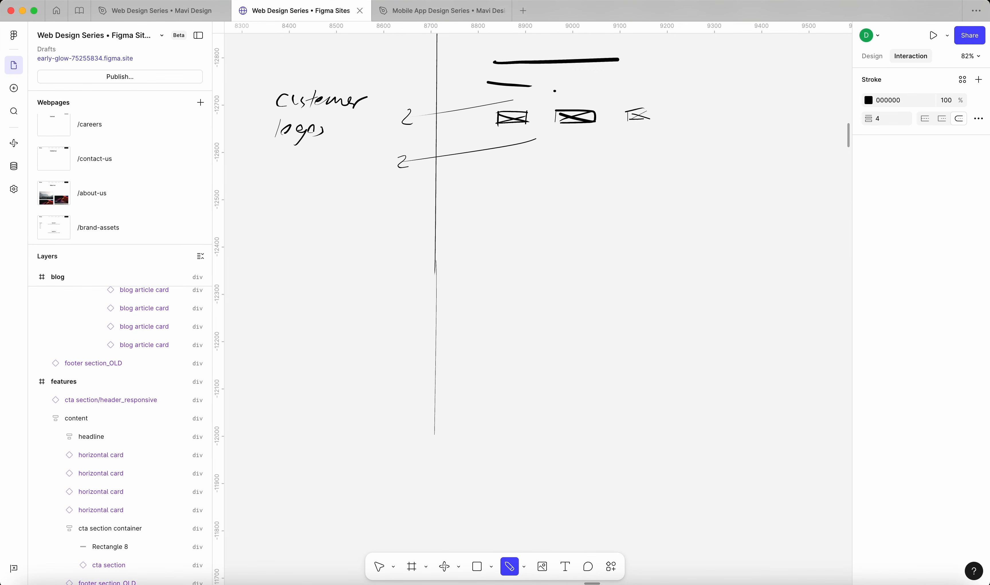
{"action": "left_click_drag", "start_coordinate": [406, 156], "coordinate": [408, 164]}
{"action": "mouse_move", "coordinate": [412, 108]}
{"action": "left_mouse_down"}
{"action": "mouse_move", "coordinate": [408, 122]}
{"action": "mouse_move", "coordinate": [413, 114]}
{"action": "left_mouse_up"}
- Sketch two thin text lines and a shorter third line beneath the row of crossed-out logo placeholders
{"action": "scroll", "coordinate": [353, 241], "scroll_direction": "down", "scroll_amount": 5}
{"action": "scroll", "coordinate": [361, 225], "scroll_direction": "up", "scroll_amount": 1}
{"action": "left_click_drag", "start_coordinate": [443, 201], "coordinate": [547, 201]}
{"action": "mouse_move", "coordinate": [445, 212]}
{"action": "left_mouse_down"}
{"action": "mouse_move", "coordinate": [538, 212]}
{"action": "mouse_move", "coordinate": [486, 221]}
{"action": "left_mouse_up"}
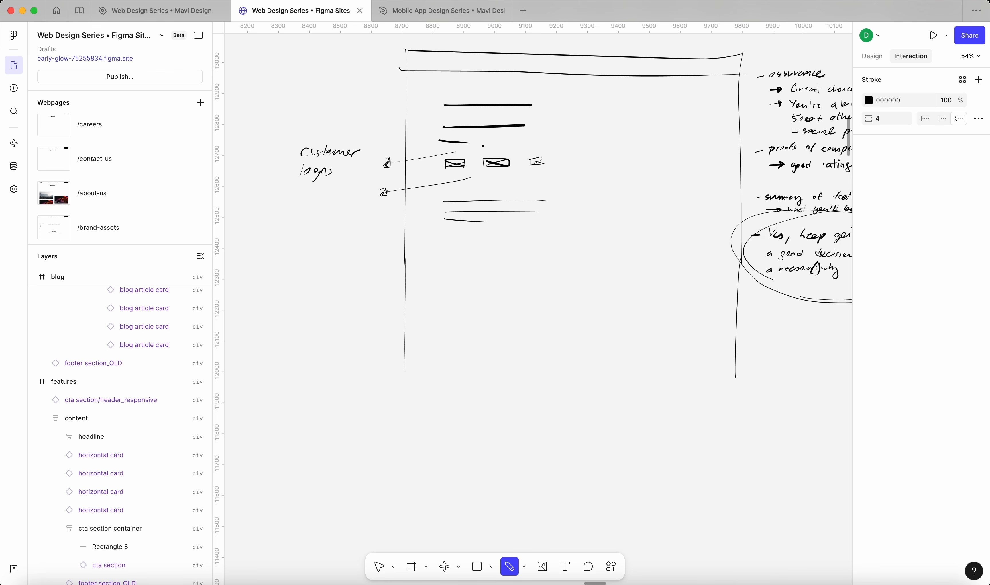
- Sketch a three-item checklist beneath the thin text lines, each item a checkmark followed by a text line
{"action": "scroll", "coordinate": [692, 181], "scroll_direction": "up", "scroll_amount": 3}
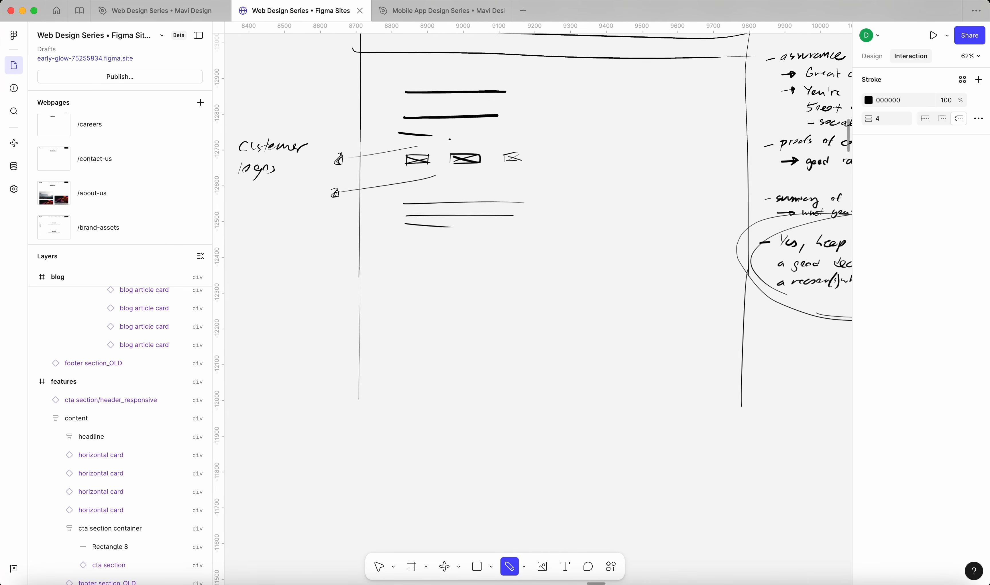
{"action": "scroll", "coordinate": [538, 289], "scroll_direction": "down", "scroll_amount": 4}
{"action": "scroll", "coordinate": [538, 289], "scroll_direction": "left", "scroll_amount": 2}
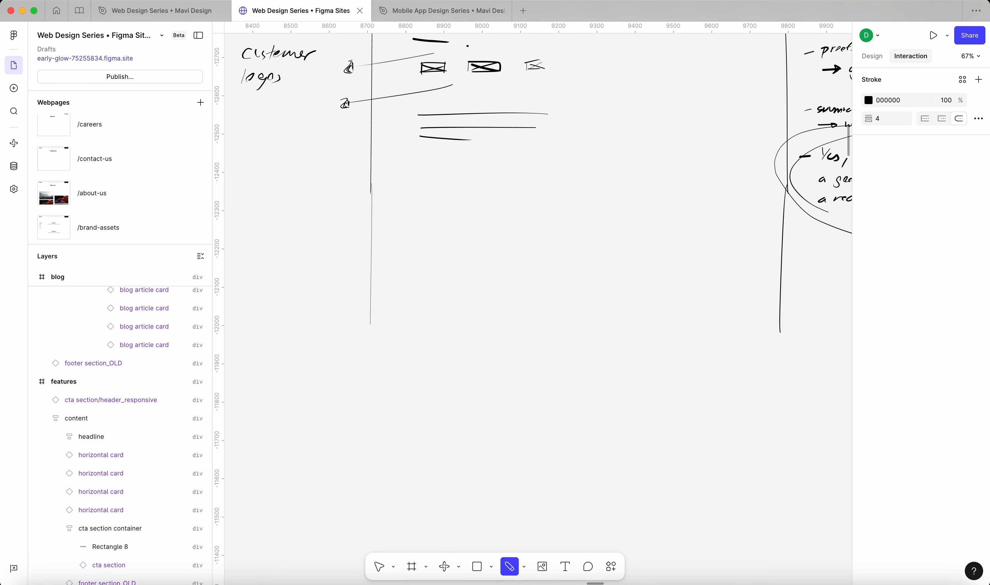
{"action": "scroll", "coordinate": [455, 130], "scroll_direction": "up", "scroll_amount": 9}
{"action": "scroll", "coordinate": [515, 217], "scroll_direction": "down", "scroll_amount": 6}
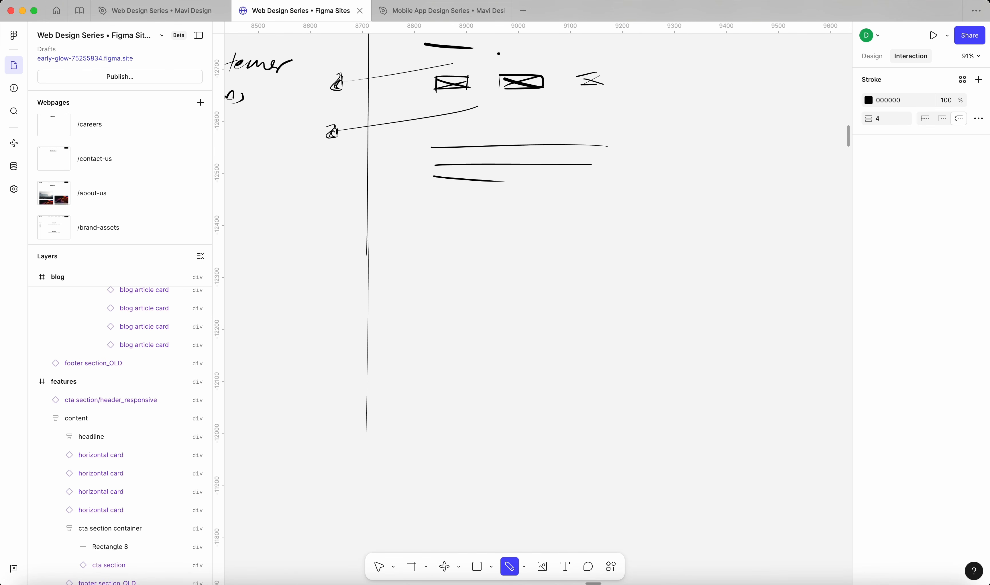
{"action": "left_click_drag", "start_coordinate": [432, 207], "coordinate": [583, 207]}
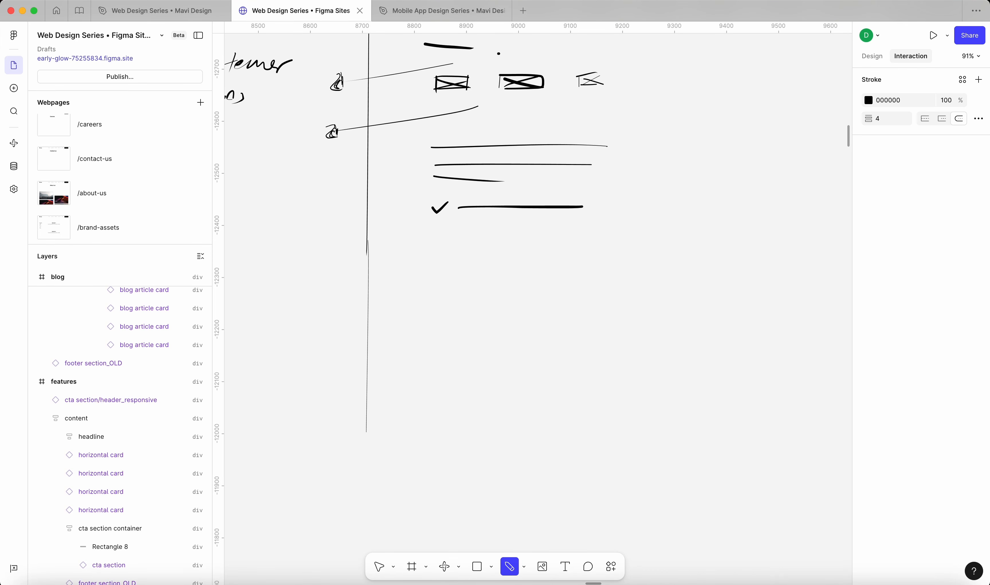
{"action": "left_click_drag", "start_coordinate": [431, 233], "coordinate": [563, 235]}
{"action": "left_click_drag", "start_coordinate": [429, 259], "coordinate": [557, 264]}
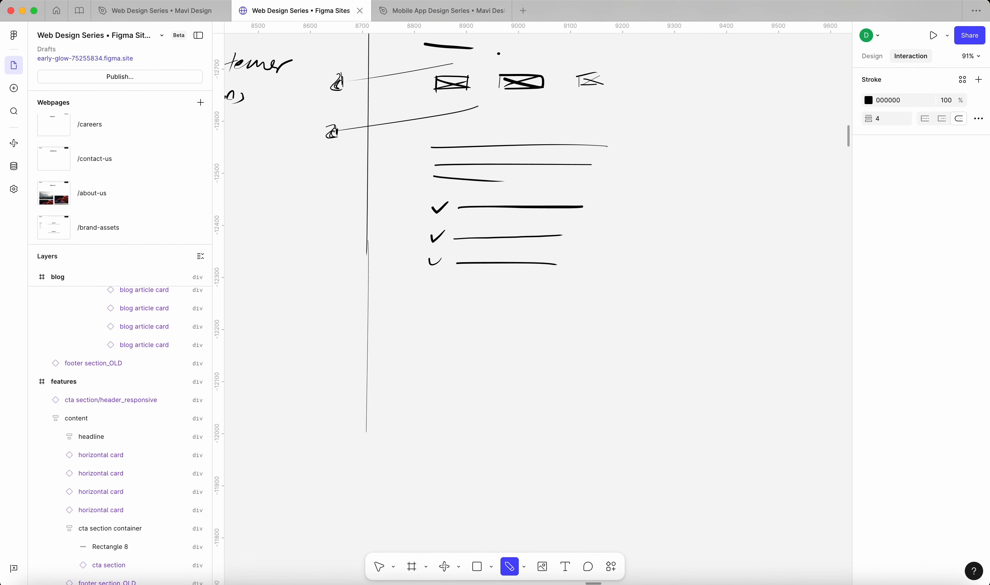
- Circle the three checkmarks in green (00FF84) and draw a green arrow from the circle out past the page's left edge
{"action": "scroll", "coordinate": [537, 281], "scroll_direction": "up", "scroll_amount": 3}
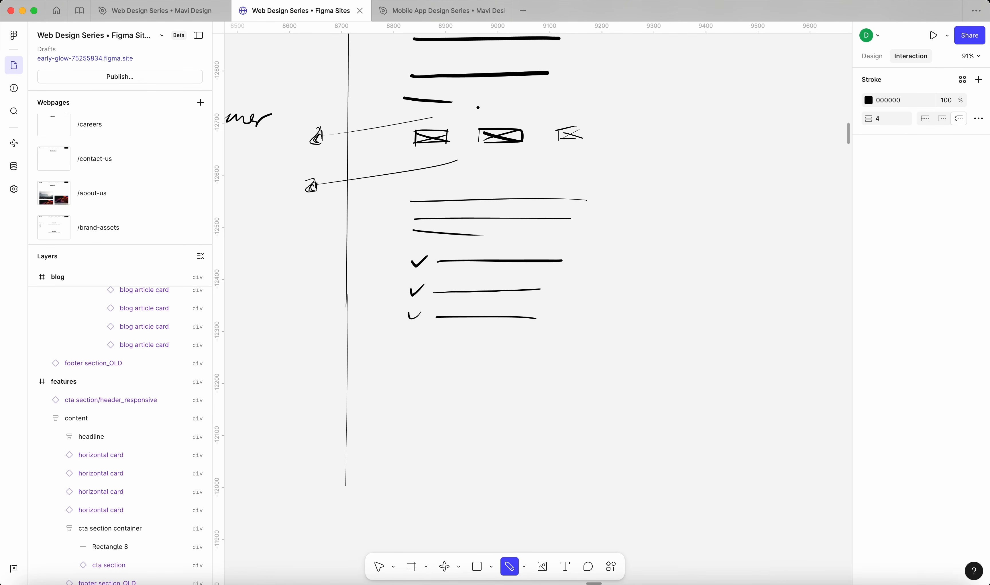
{"action": "scroll", "coordinate": [644, 252], "scroll_direction": "down", "scroll_amount": 3}
{"action": "scroll", "coordinate": [653, 223], "scroll_direction": "down", "scroll_amount": 3}
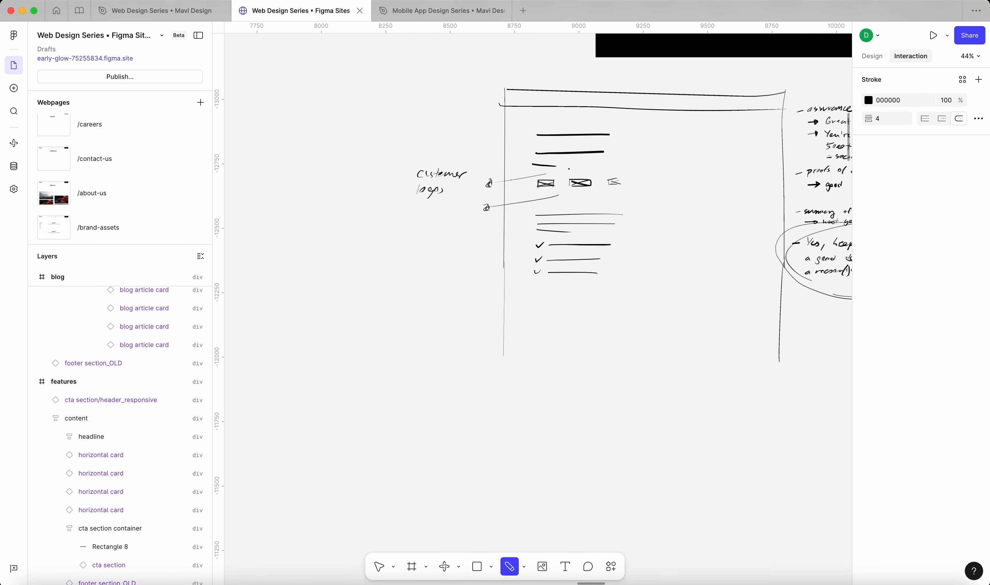
{"action": "scroll", "coordinate": [424, 313], "scroll_direction": "up", "scroll_amount": 5}
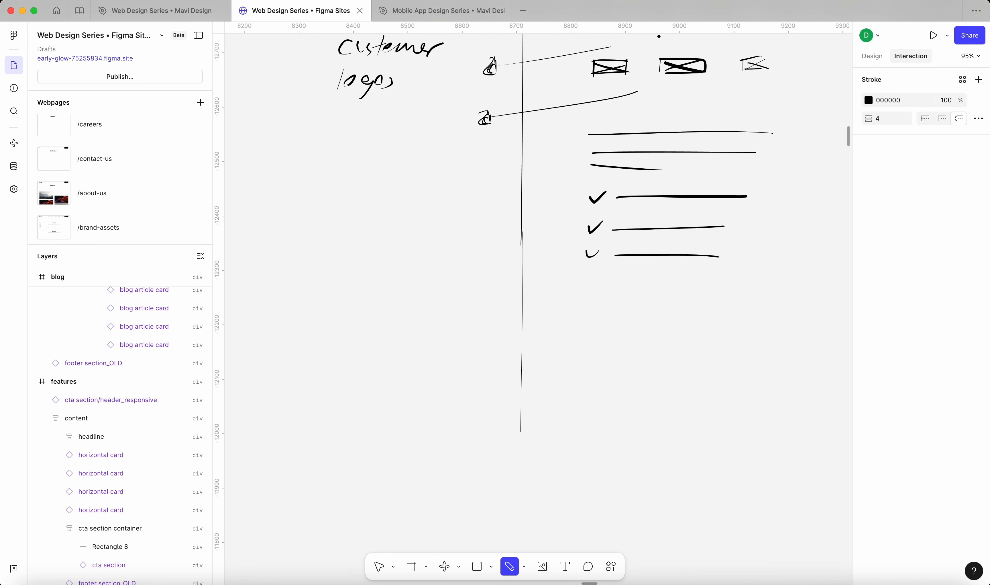
{"action": "left_click", "coordinate": [869, 100]}
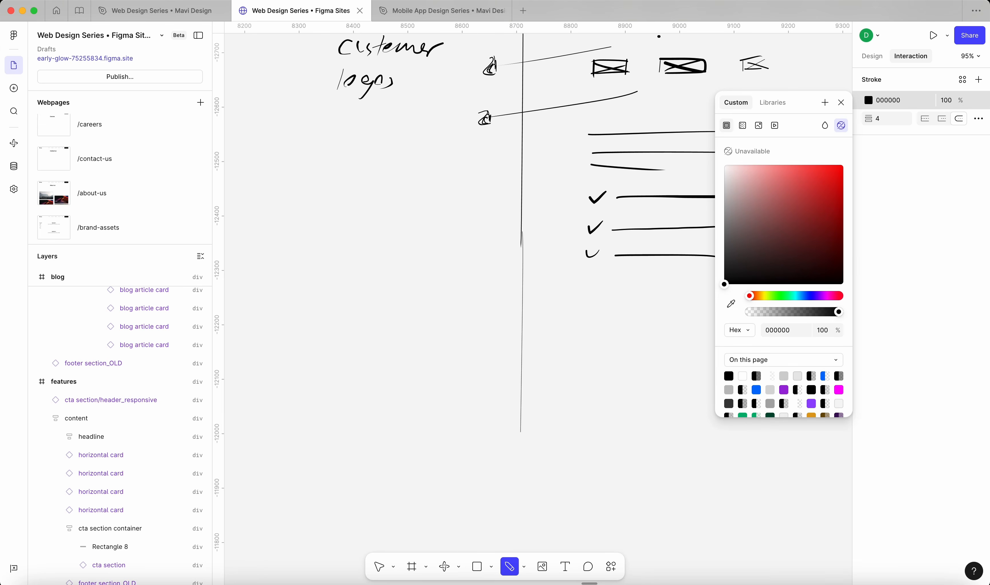
{"action": "left_click", "coordinate": [787, 296]}
{"action": "left_click_drag", "start_coordinate": [834, 174], "coordinate": [846, 163]}
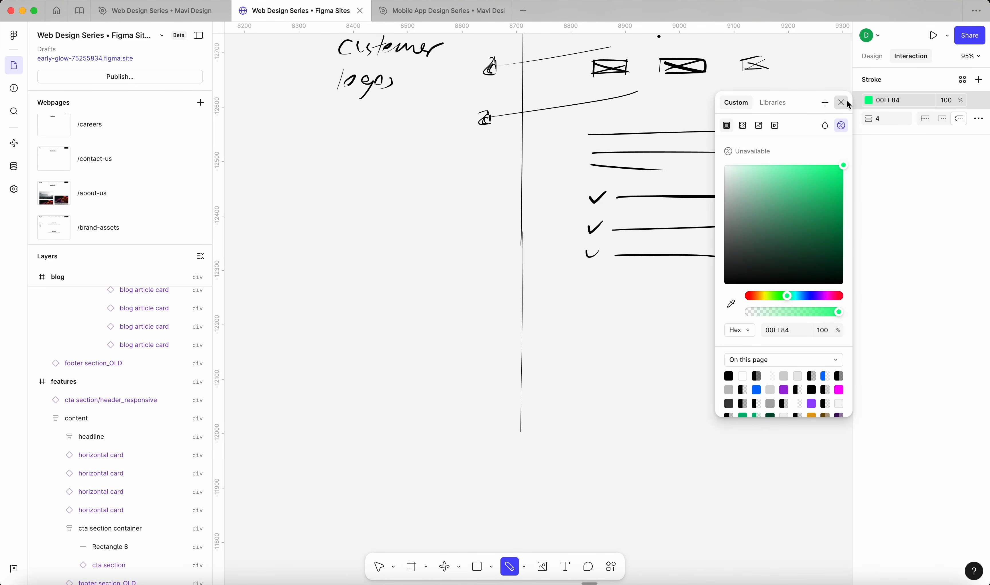
{"action": "left_click", "coordinate": [842, 103]}
{"action": "mouse_move", "coordinate": [589, 277]}
{"action": "left_mouse_down"}
{"action": "mouse_move", "coordinate": [614, 183]}
{"action": "mouse_move", "coordinate": [580, 272]}
{"action": "mouse_move", "coordinate": [569, 259]}
{"action": "mouse_move", "coordinate": [609, 271]}
{"action": "left_mouse_up"}
{"action": "mouse_move", "coordinate": [564, 230]}
{"action": "left_mouse_down"}
{"action": "mouse_move", "coordinate": [407, 298]}
{"action": "mouse_move", "coordinate": [455, 274]}
{"action": "mouse_move", "coordinate": [417, 297]}
{"action": "left_mouse_up"}
- Return the pencil colour to black (000000) and handwrite "very powerful" near the tip of the green arrow
{"action": "left_click", "coordinate": [868, 100]}
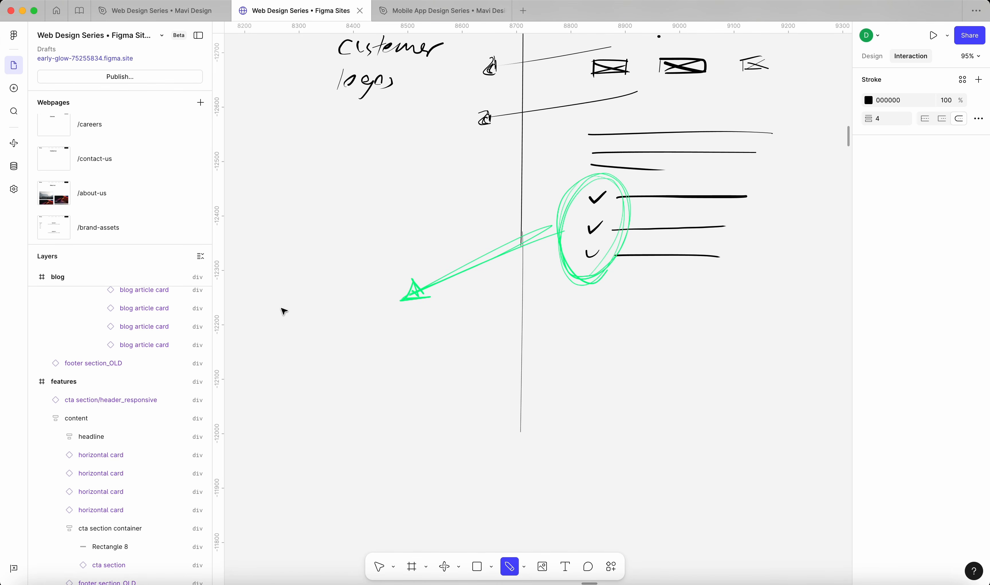
{"action": "left_click_drag", "start_coordinate": [280, 306], "coordinate": [291, 305]}
{"action": "left_click_drag", "start_coordinate": [290, 312], "coordinate": [300, 311]}
{"action": "left_click_drag", "start_coordinate": [304, 306], "coordinate": [312, 306]}
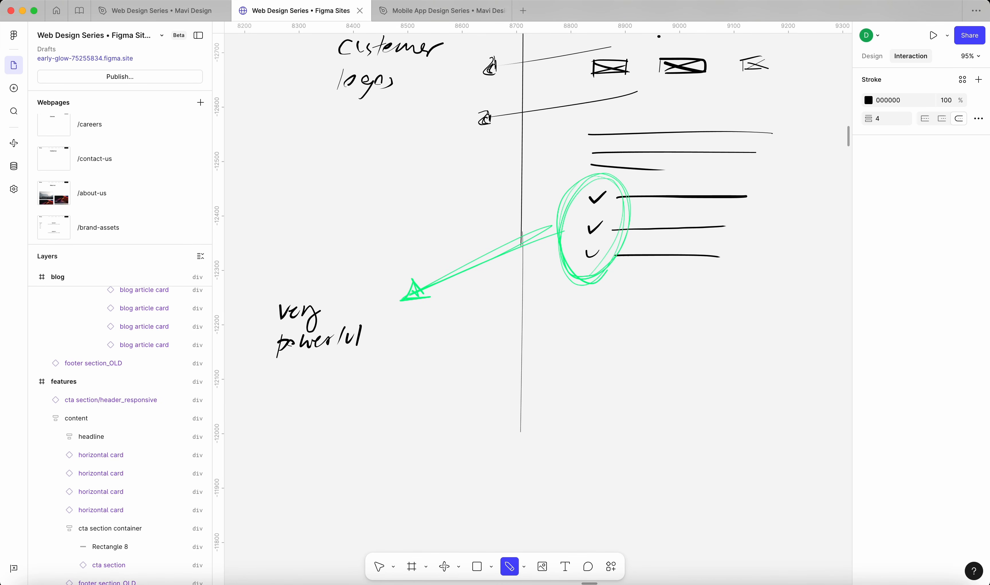
- Handwrite three arrowed notes beneath "very powerful": "completion", "success" and "multiple completed things"
{"action": "scroll", "coordinate": [779, 283], "scroll_direction": "down", "scroll_amount": 4}
{"action": "scroll", "coordinate": [500, 334], "scroll_direction": "up", "scroll_amount": 8}
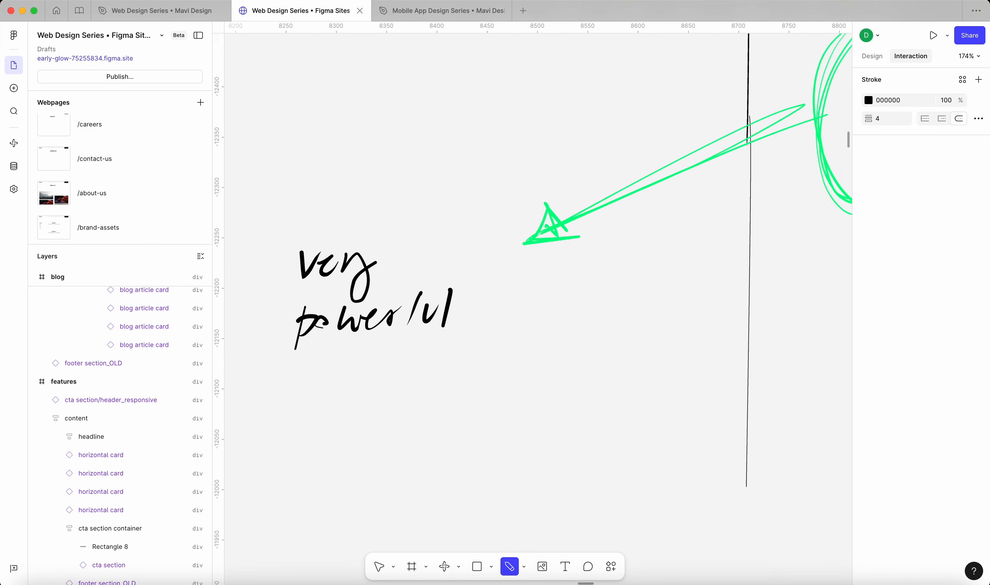
{"action": "scroll", "coordinate": [740, 324], "scroll_direction": "down", "scroll_amount": 4}
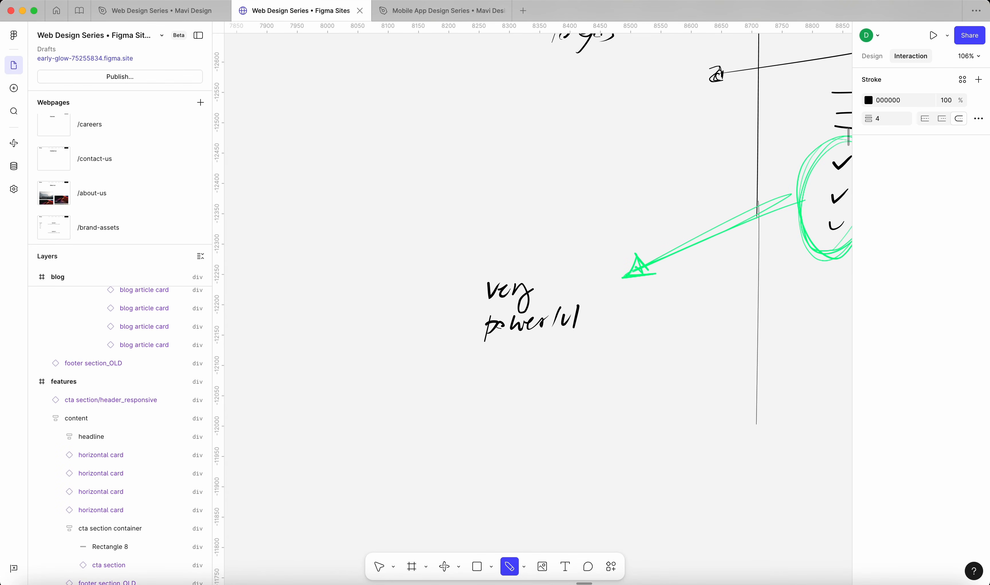
{"action": "scroll", "coordinate": [537, 302], "scroll_direction": "down", "scroll_amount": 3}
{"action": "scroll", "coordinate": [537, 301], "scroll_direction": "right", "scroll_amount": 5}
{"action": "left_click_drag", "start_coordinate": [294, 241], "coordinate": [327, 240]}
{"action": "mouse_move", "coordinate": [335, 241]}
{"action": "left_mouse_down"}
{"action": "mouse_move", "coordinate": [387, 230]}
{"action": "mouse_move", "coordinate": [454, 237]}
{"action": "left_mouse_up"}
{"action": "left_click_drag", "start_coordinate": [289, 274], "coordinate": [410, 268]}
{"action": "mouse_move", "coordinate": [284, 308]}
{"action": "left_mouse_down"}
{"action": "mouse_move", "coordinate": [346, 299]}
{"action": "mouse_move", "coordinate": [413, 309]}
{"action": "left_mouse_up"}
{"action": "left_click_drag", "start_coordinate": [425, 308], "coordinate": [517, 297]}
{"action": "left_click_drag", "start_coordinate": [315, 327], "coordinate": [395, 334]}
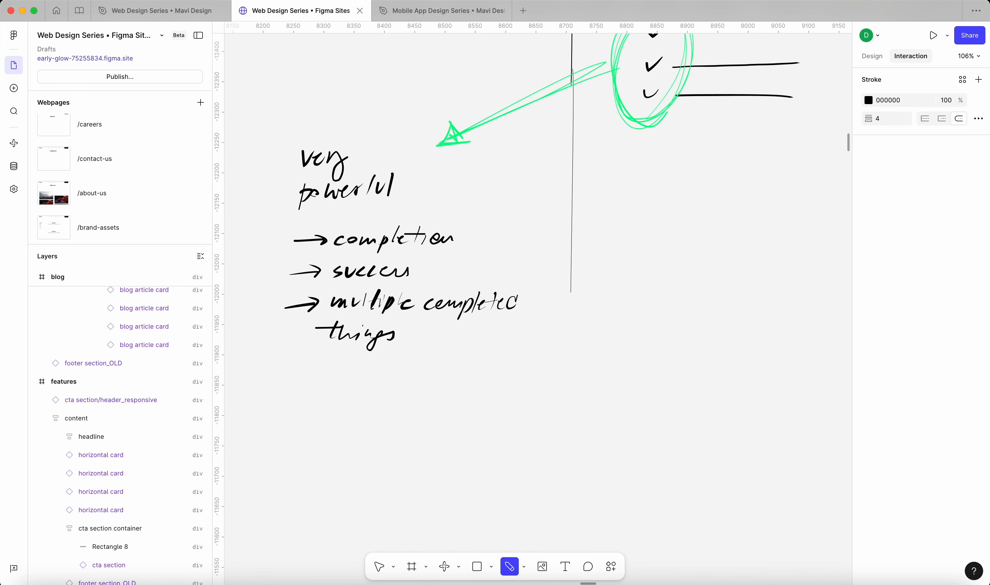
- Sketch a thin wavy title line with two input field boxes beneath it in the right half of the page outline
{"action": "scroll", "coordinate": [792, 298], "scroll_direction": "down", "scroll_amount": 5}
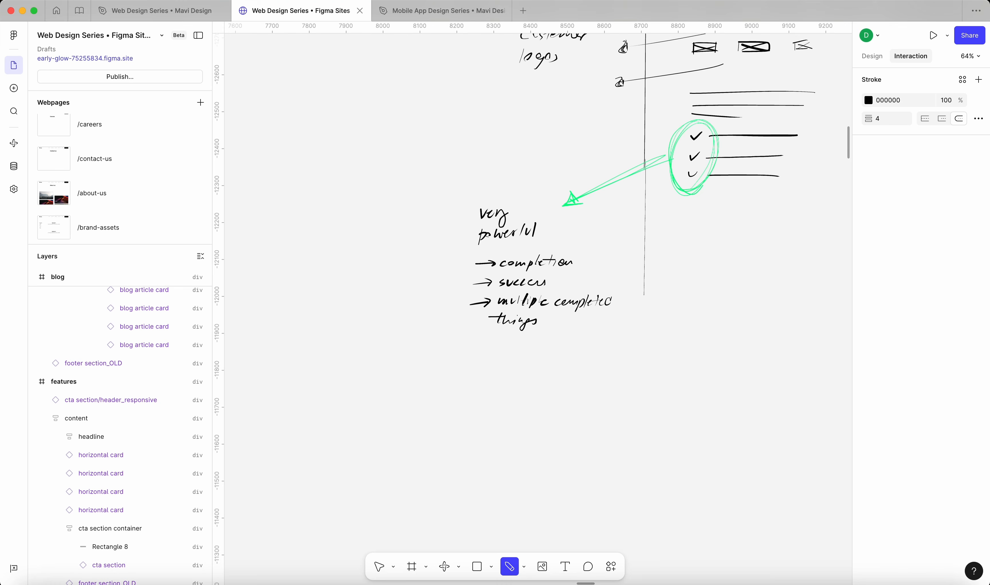
{"action": "scroll", "coordinate": [539, 298], "scroll_direction": "right", "scroll_amount": 1}
{"action": "scroll", "coordinate": [538, 297], "scroll_direction": "up", "scroll_amount": 1}
{"action": "scroll", "coordinate": [539, 297], "scroll_direction": "right", "scroll_amount": 4}
{"action": "scroll", "coordinate": [538, 297], "scroll_direction": "up", "scroll_amount": 3}
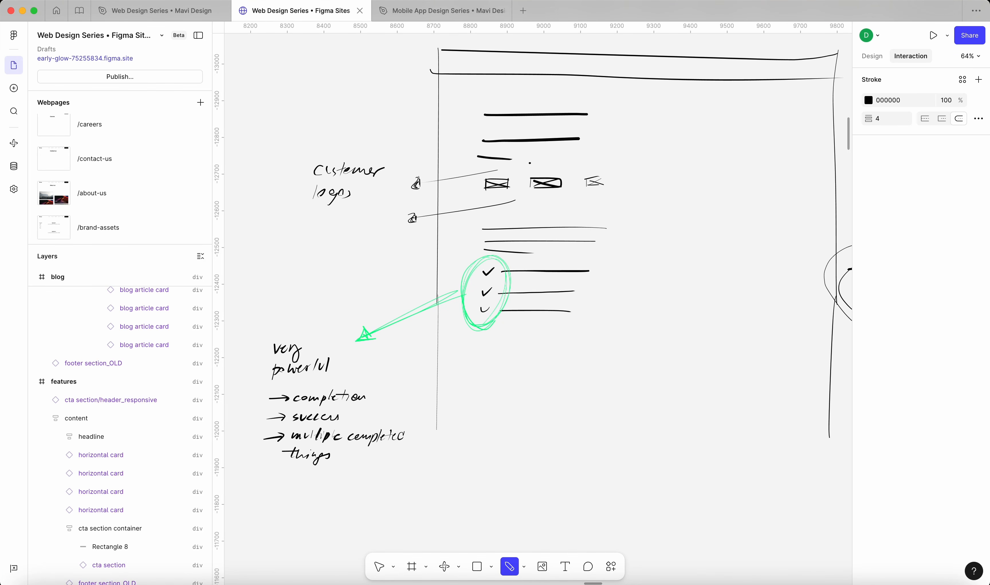
{"action": "scroll", "coordinate": [538, 297], "scroll_direction": "right", "scroll_amount": 3}
{"action": "scroll", "coordinate": [538, 297], "scroll_direction": "up", "scroll_amount": 1}
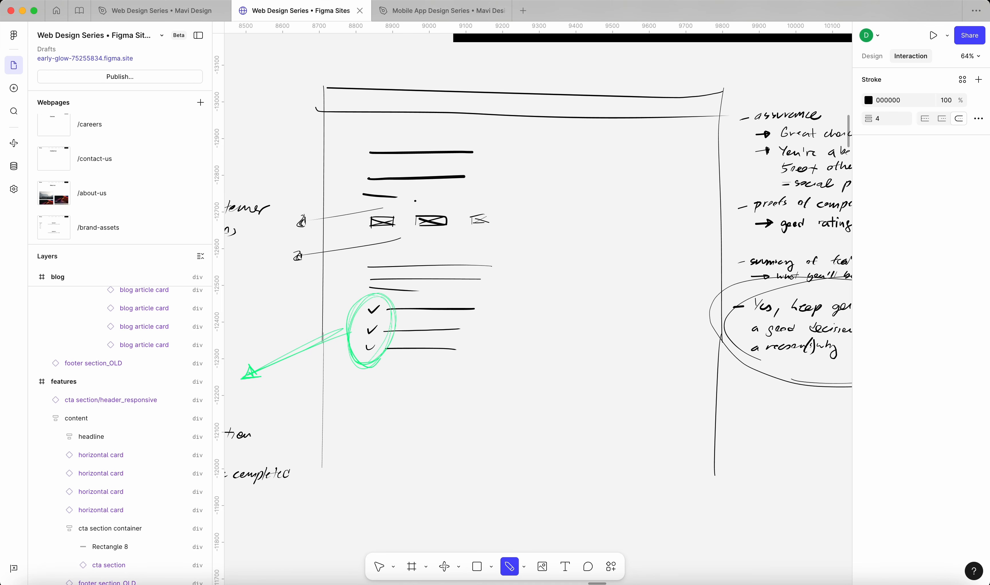
{"action": "scroll", "coordinate": [771, 238], "scroll_direction": "up", "scroll_amount": 2}
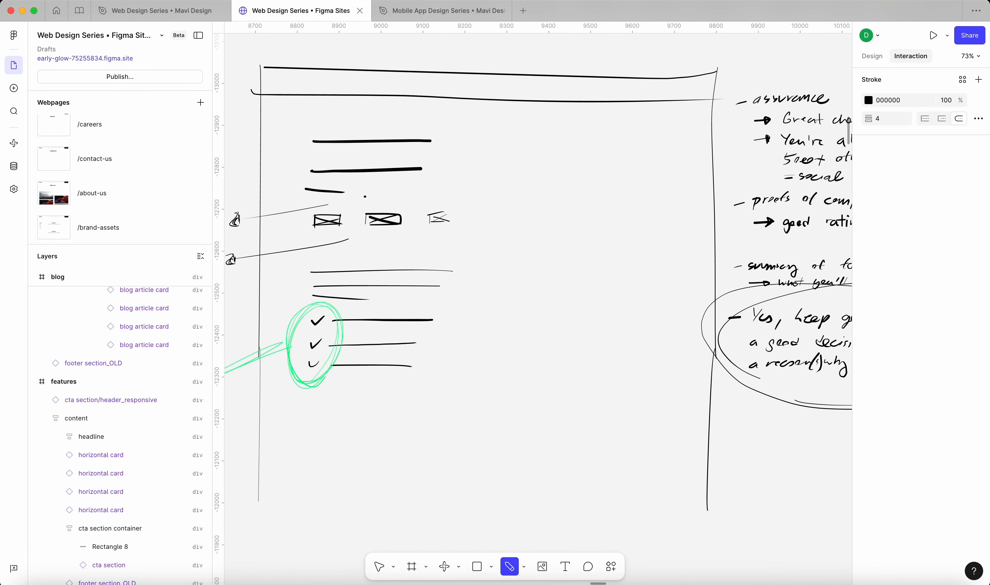
{"action": "left_click_drag", "start_coordinate": [534, 142], "coordinate": [607, 141]}
{"action": "scroll", "coordinate": [607, 141], "scroll_direction": "left", "scroll_amount": 1}
{"action": "scroll", "coordinate": [721, 273], "scroll_direction": "down", "scroll_amount": 4}
{"action": "scroll", "coordinate": [719, 273], "scroll_direction": "up", "scroll_amount": 2}
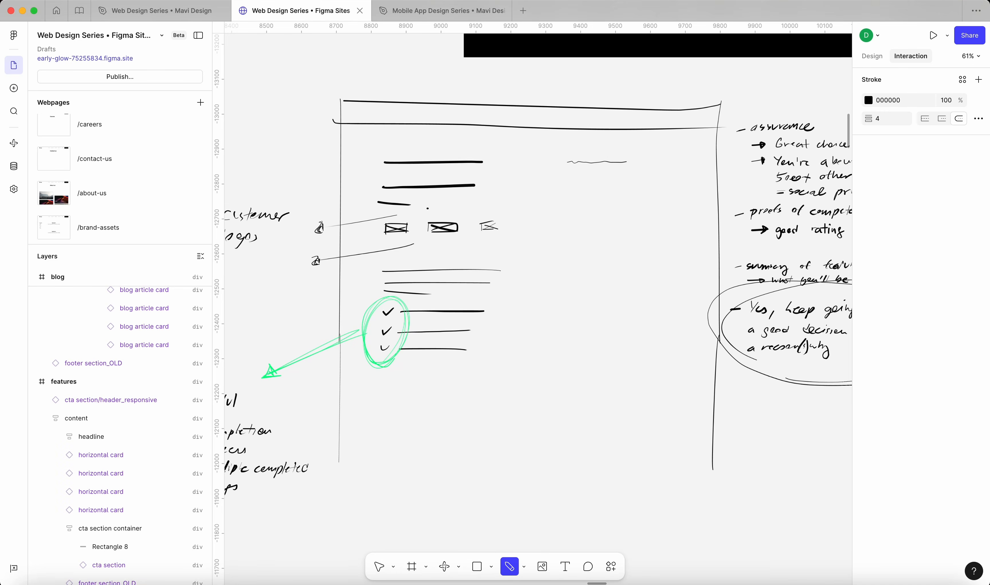
{"action": "scroll", "coordinate": [718, 274], "scroll_direction": "right", "scroll_amount": 2}
{"action": "scroll", "coordinate": [718, 273], "scroll_direction": "down", "scroll_amount": 1}
{"action": "mouse_move", "coordinate": [498, 149]}
{"action": "left_mouse_down"}
{"action": "mouse_move", "coordinate": [497, 164]}
{"action": "mouse_move", "coordinate": [611, 146]}
{"action": "mouse_move", "coordinate": [559, 163]}
{"action": "mouse_move", "coordinate": [613, 164]}
{"action": "left_mouse_up"}
{"action": "mouse_move", "coordinate": [498, 177]}
{"action": "left_mouse_down"}
{"action": "mouse_move", "coordinate": [497, 194]}
{"action": "mouse_move", "coordinate": [585, 179]}
{"action": "mouse_move", "coordinate": [612, 192]}
{"action": "mouse_move", "coordinate": [498, 193]}
{"action": "left_mouse_up"}
- Sketch a taller message field and a rounded button beneath the two input boxes, and hatch the button's inside
{"action": "scroll", "coordinate": [785, 277], "scroll_direction": "down", "scroll_amount": 3}
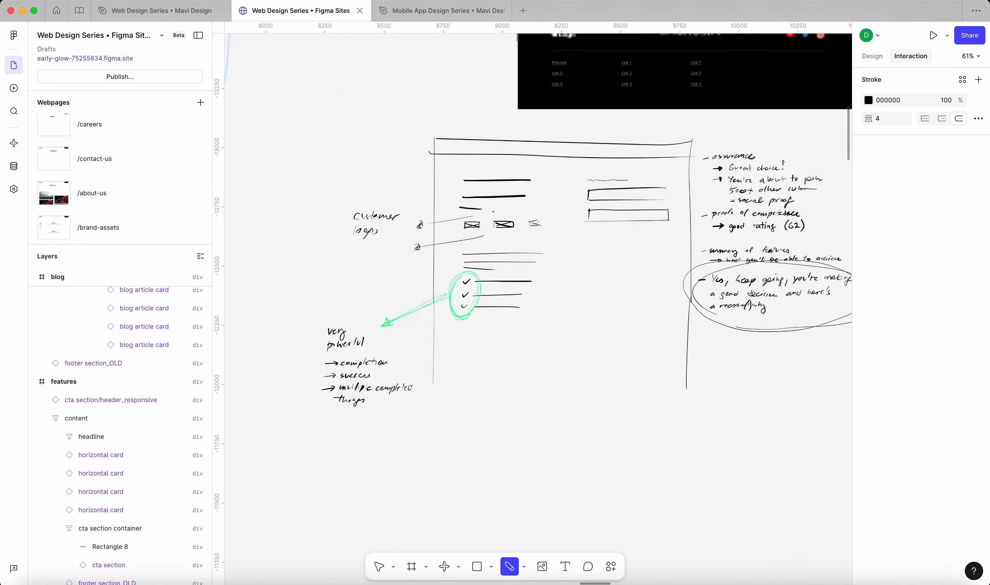
{"action": "scroll", "coordinate": [769, 281], "scroll_direction": "down", "scroll_amount": 4}
{"action": "scroll", "coordinate": [748, 84], "scroll_direction": "up", "scroll_amount": 8}
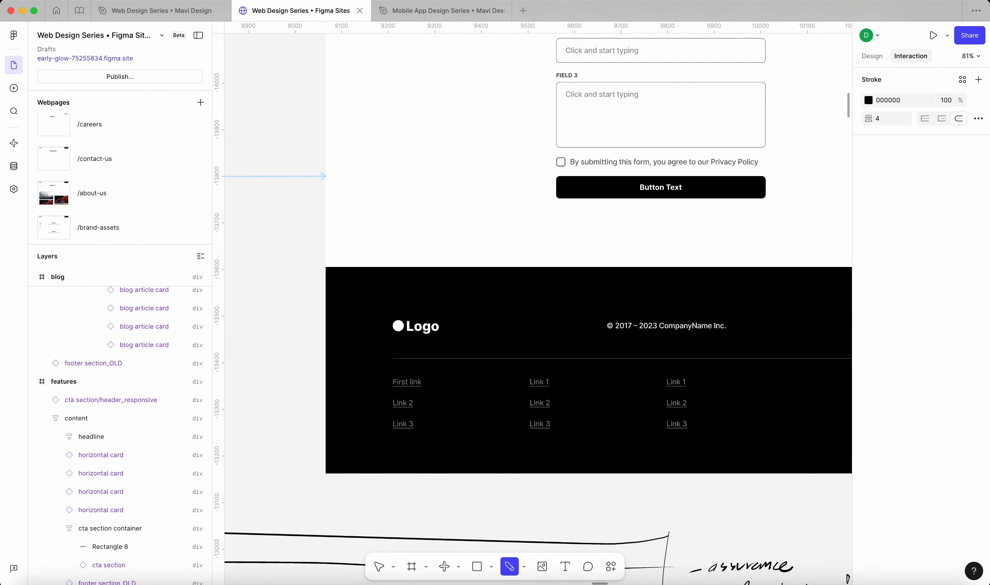
{"action": "scroll", "coordinate": [537, 297], "scroll_direction": "down", "scroll_amount": 10}
{"action": "mouse_move", "coordinate": [428, 244]}
{"action": "left_mouse_down"}
{"action": "mouse_move", "coordinate": [424, 306]}
{"action": "mouse_move", "coordinate": [590, 242]}
{"action": "mouse_move", "coordinate": [499, 314]}
{"action": "mouse_move", "coordinate": [435, 313]}
{"action": "left_mouse_up"}
{"action": "mouse_move", "coordinate": [519, 332]}
{"action": "left_mouse_down"}
{"action": "mouse_move", "coordinate": [419, 341]}
{"action": "mouse_move", "coordinate": [503, 349]}
{"action": "mouse_move", "coordinate": [519, 332]}
{"action": "left_mouse_up"}
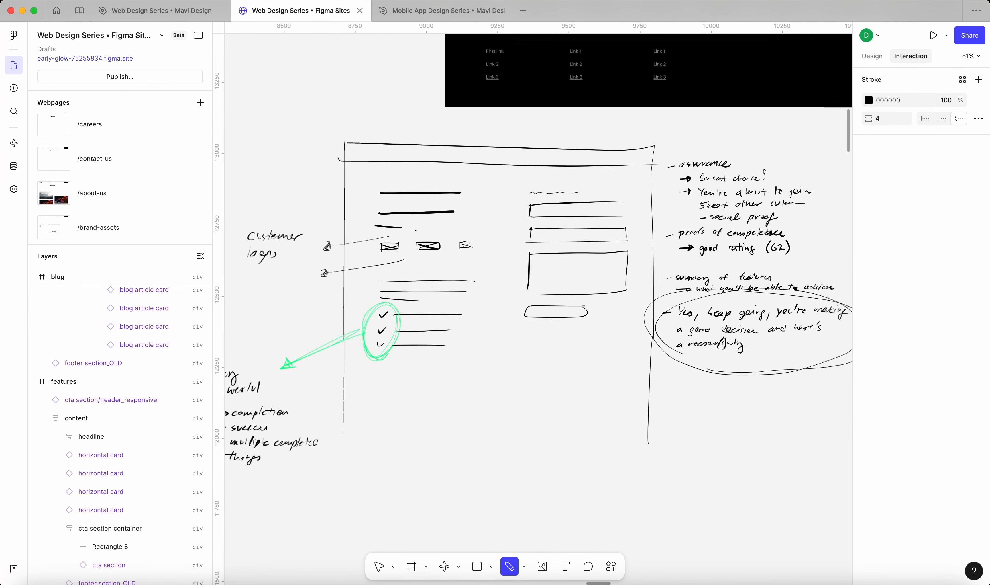
{"action": "scroll", "coordinate": [807, 305], "scroll_direction": "up", "scroll_amount": 3}
{"action": "mouse_move", "coordinate": [533, 324]}
{"action": "left_mouse_down"}
{"action": "mouse_move", "coordinate": [534, 314]}
{"action": "mouse_move", "coordinate": [522, 325]}
{"action": "mouse_move", "coordinate": [521, 312]}
{"action": "mouse_move", "coordinate": [467, 318]}
{"action": "left_mouse_up"}
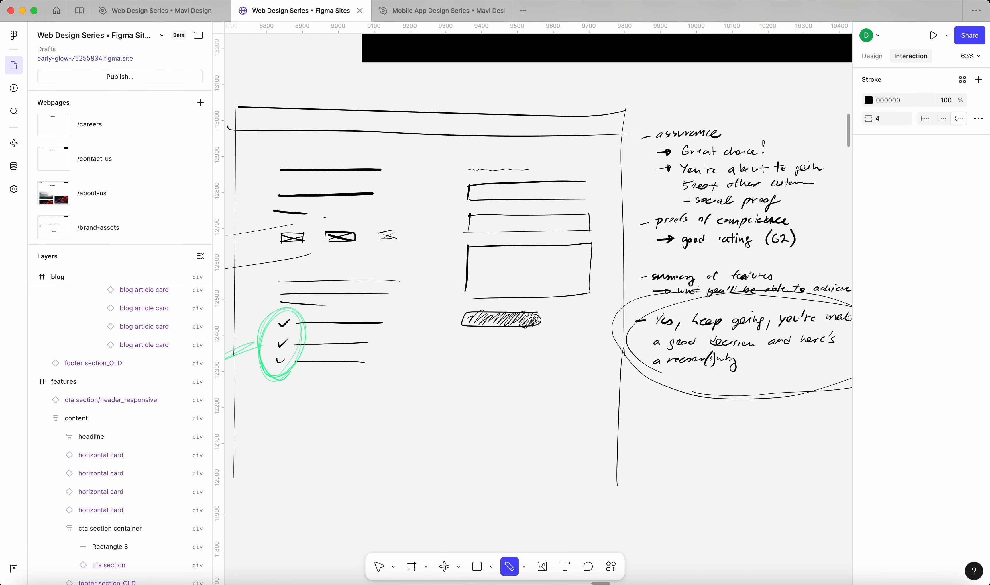
- Draw a five-pointed star just beneath the left end of the hatched button
{"action": "scroll", "coordinate": [487, 330], "scroll_direction": "up", "scroll_amount": 5}
{"action": "scroll", "coordinate": [486, 331], "scroll_direction": "down", "scroll_amount": 2}
{"action": "mouse_move", "coordinate": [427, 355]}
{"action": "left_mouse_down"}
{"action": "mouse_move", "coordinate": [462, 354]}
{"action": "mouse_move", "coordinate": [450, 366]}
{"action": "mouse_move", "coordinate": [430, 356]}
{"action": "left_mouse_up"}
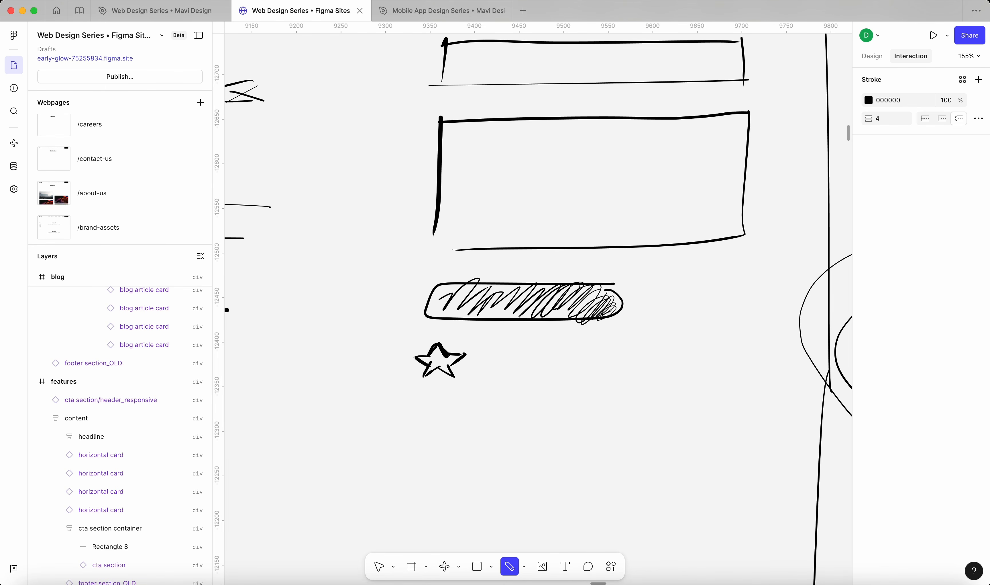
- Build a row of five small solid stars beneath the button by duplicating the hand-drawn star
{"action": "key", "text": "Escape"}
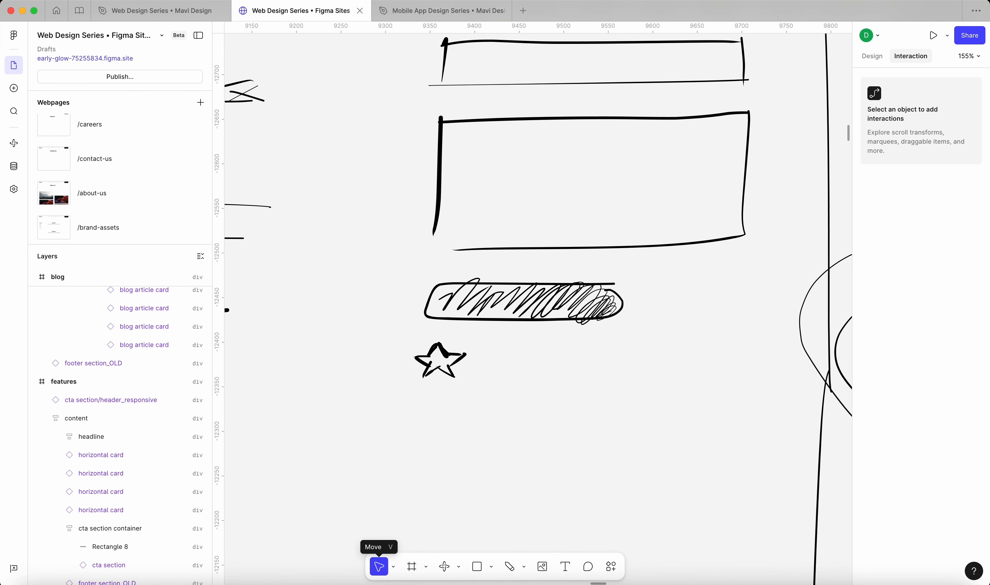
{"action": "left_click_drag", "start_coordinate": [405, 335], "coordinate": [475, 387]}
{"action": "mouse_move", "coordinate": [438, 355]}
{"action": "left_mouse_down"}
{"action": "mouse_move", "coordinate": [700, 359]}
{"action": "mouse_move", "coordinate": [580, 359]}
{"action": "left_mouse_up"}
{"action": "key", "text": "super+a"}
{"action": "left_click", "coordinate": [557, 379]}
{"action": "left_click_drag", "start_coordinate": [606, 394], "coordinate": [374, 331]}
{"action": "mouse_move", "coordinate": [459, 365]}
{"action": "left_mouse_down"}
{"action": "mouse_move", "coordinate": [472, 370]}
{"action": "mouse_move", "coordinate": [447, 371]}
{"action": "mouse_move", "coordinate": [554, 361]}
{"action": "mouse_move", "coordinate": [516, 359]}
{"action": "mouse_move", "coordinate": [582, 373]}
{"action": "mouse_move", "coordinate": [571, 366]}
{"action": "mouse_move", "coordinate": [590, 359]}
{"action": "mouse_move", "coordinate": [577, 367]}
{"action": "left_mouse_up"}
{"action": "left_click", "coordinate": [570, 451]}
- Scribble over the hatched button with the Pencil tool to make it nearly solid black
{"action": "key", "text": "shift+p"}
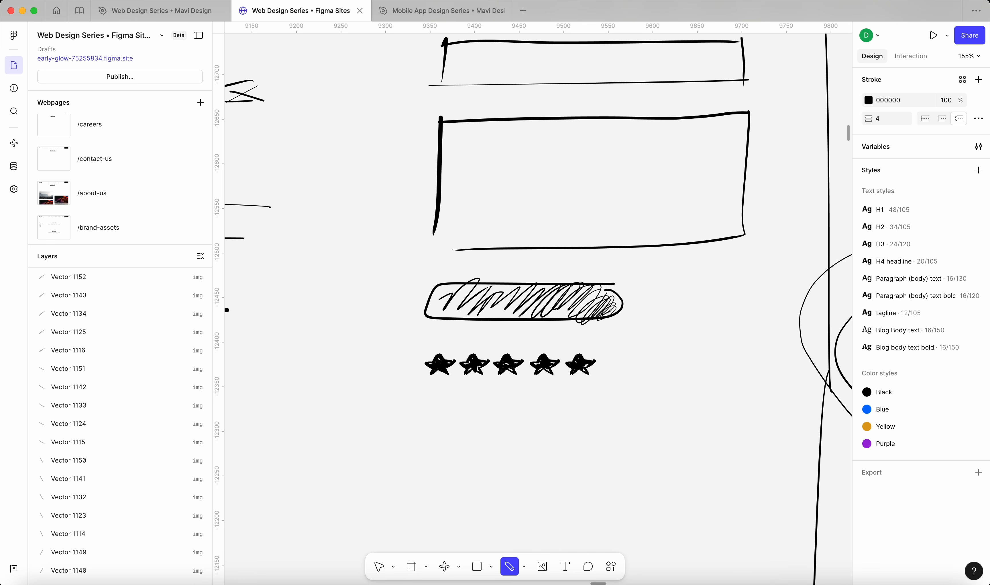
{"action": "mouse_move", "coordinate": [437, 306]}
{"action": "left_mouse_down"}
{"action": "mouse_move", "coordinate": [594, 297]}
{"action": "mouse_move", "coordinate": [602, 317]}
{"action": "mouse_move", "coordinate": [617, 293]}
{"action": "mouse_move", "coordinate": [610, 283]}
{"action": "left_mouse_up"}
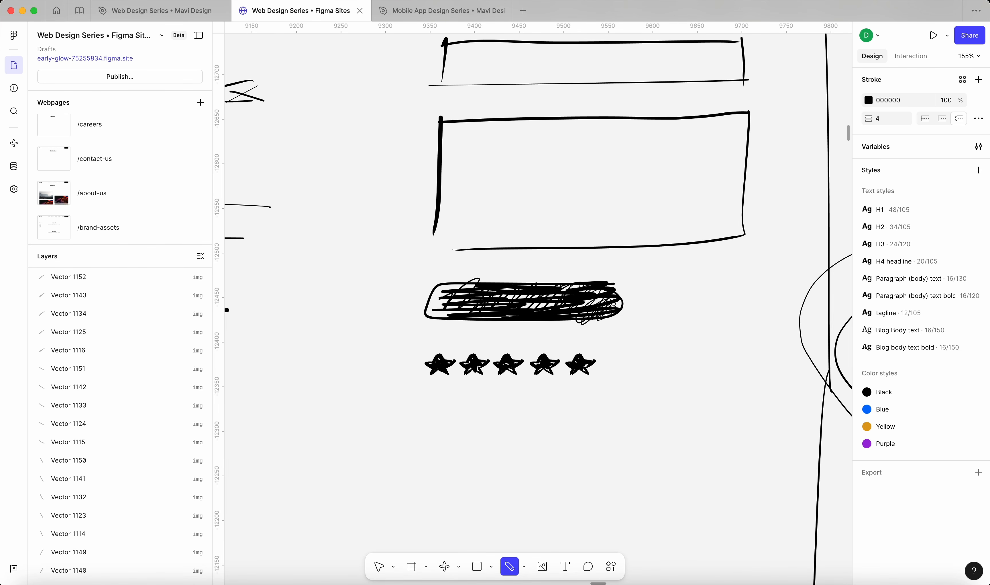
{"action": "mouse_move", "coordinate": [471, 286]}
{"action": "left_mouse_down"}
{"action": "mouse_move", "coordinate": [431, 315]}
{"action": "mouse_move", "coordinate": [446, 287]}
{"action": "mouse_move", "coordinate": [468, 287]}
{"action": "mouse_move", "coordinate": [434, 296]}
{"action": "mouse_move", "coordinate": [458, 308]}
{"action": "left_mouse_up"}
- Handwrite the rating "4.9/5" after the five stars and sketch a small crossed-out logo box beside it
{"action": "scroll", "coordinate": [726, 288], "scroll_direction": "down", "scroll_amount": 10}
{"action": "scroll", "coordinate": [725, 289], "scroll_direction": "up", "scroll_amount": 10}
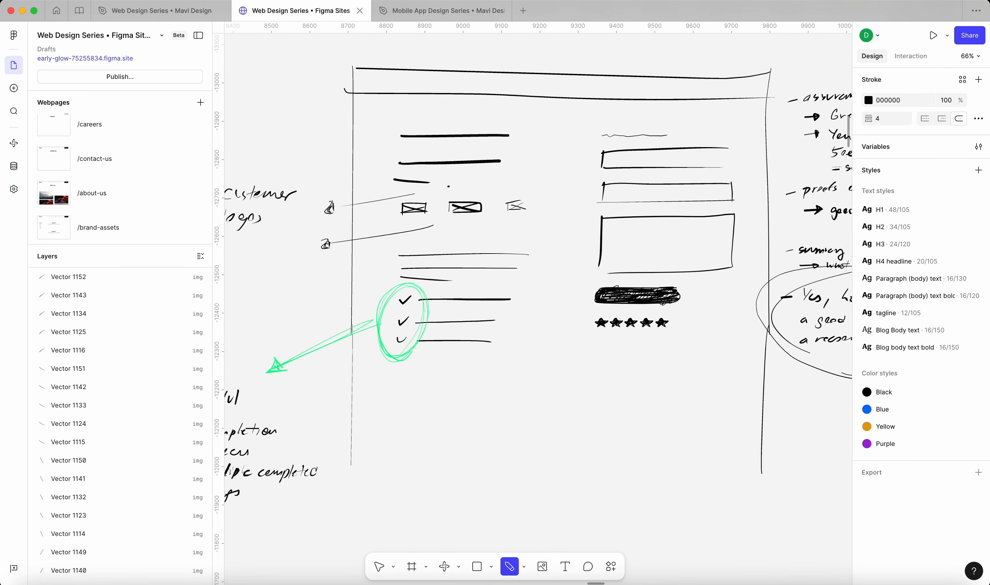
{"action": "mouse_move", "coordinate": [623, 348]}
{"action": "left_mouse_down"}
{"action": "mouse_move", "coordinate": [627, 361]}
{"action": "mouse_move", "coordinate": [671, 360]}
{"action": "left_mouse_up"}
{"action": "left_click", "coordinate": [635, 358]}
{"action": "mouse_move", "coordinate": [671, 346]}
{"action": "left_mouse_down"}
{"action": "mouse_move", "coordinate": [692, 344]}
{"action": "mouse_move", "coordinate": [704, 361]}
{"action": "left_mouse_up"}
{"action": "left_click_drag", "start_coordinate": [705, 346], "coordinate": [752, 346]}
{"action": "mouse_move", "coordinate": [750, 348]}
{"action": "left_mouse_down"}
{"action": "mouse_move", "coordinate": [711, 360]}
{"action": "mouse_move", "coordinate": [740, 358]}
{"action": "left_mouse_up"}
{"action": "left_click_drag", "start_coordinate": [749, 349], "coordinate": [715, 355]}
- Circle the star rating row and draw an arrow from it toward the wireframe's outside in green 00BB3E
{"action": "scroll", "coordinate": [776, 310], "scroll_direction": "down", "scroll_amount": 10}
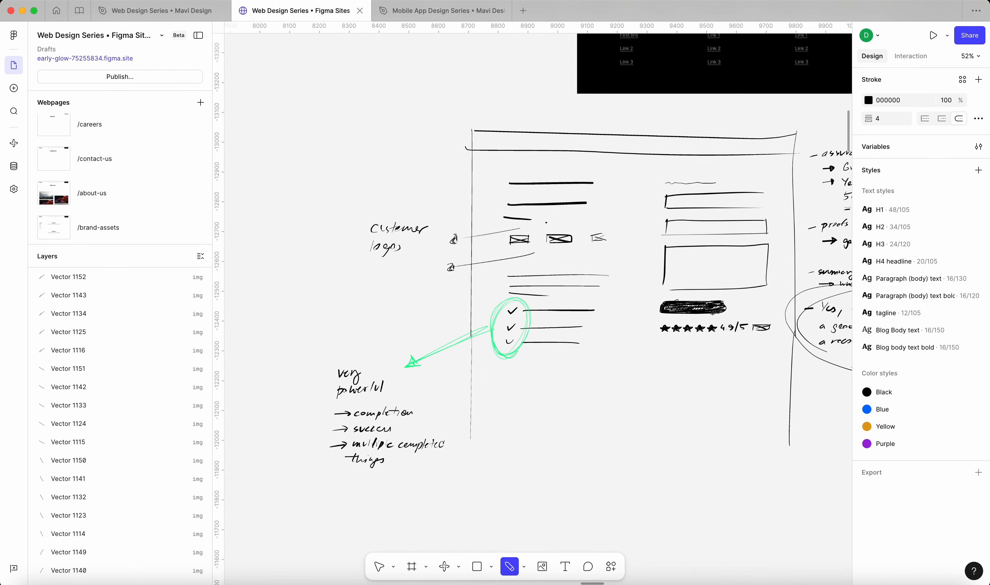
{"action": "scroll", "coordinate": [682, 301], "scroll_direction": "up", "scroll_amount": 8}
{"action": "scroll", "coordinate": [682, 301], "scroll_direction": "right", "scroll_amount": 4}
{"action": "scroll", "coordinate": [683, 302], "scroll_direction": "right", "scroll_amount": 3}
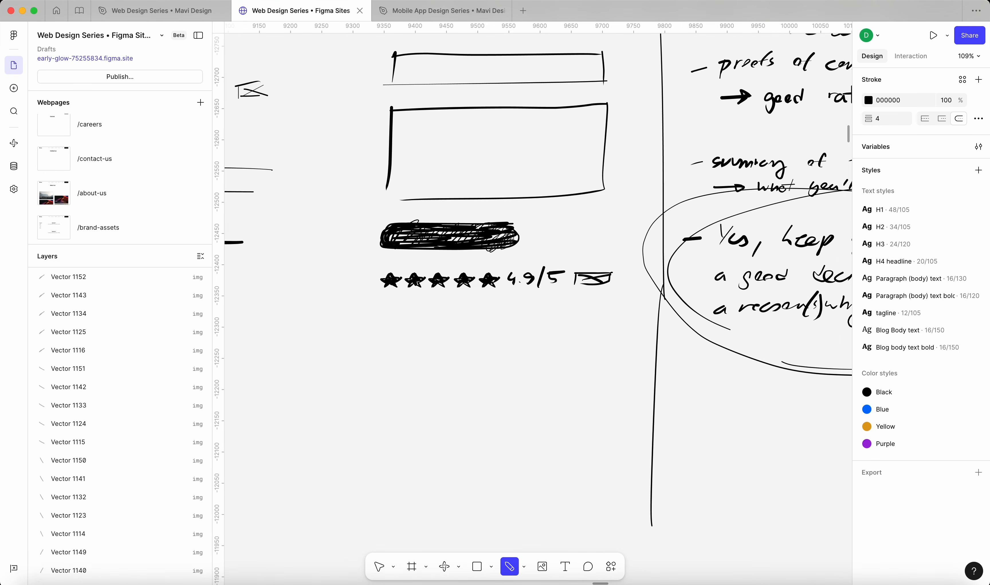
{"action": "left_click", "coordinate": [869, 100]}
{"action": "left_click", "coordinate": [784, 295]}
{"action": "left_click_drag", "start_coordinate": [827, 187], "coordinate": [844, 165]}
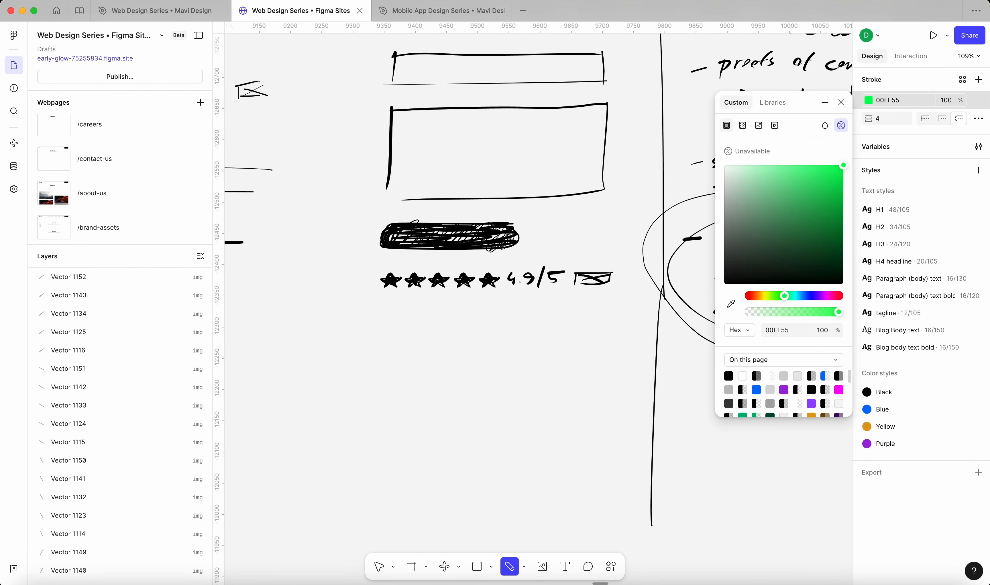
{"action": "left_click", "coordinate": [841, 102]}
{"action": "mouse_move", "coordinate": [561, 318]}
{"action": "left_mouse_down"}
{"action": "mouse_move", "coordinate": [626, 263]}
{"action": "mouse_move", "coordinate": [421, 257]}
{"action": "mouse_move", "coordinate": [569, 312]}
{"action": "mouse_move", "coordinate": [739, 445]}
{"action": "mouse_move", "coordinate": [719, 430]}
{"action": "mouse_move", "coordinate": [712, 446]}
{"action": "mouse_move", "coordinate": [738, 449]}
{"action": "left_mouse_up"}
{"action": "scroll", "coordinate": [458, 305], "scroll_direction": "down", "scroll_amount": 5}
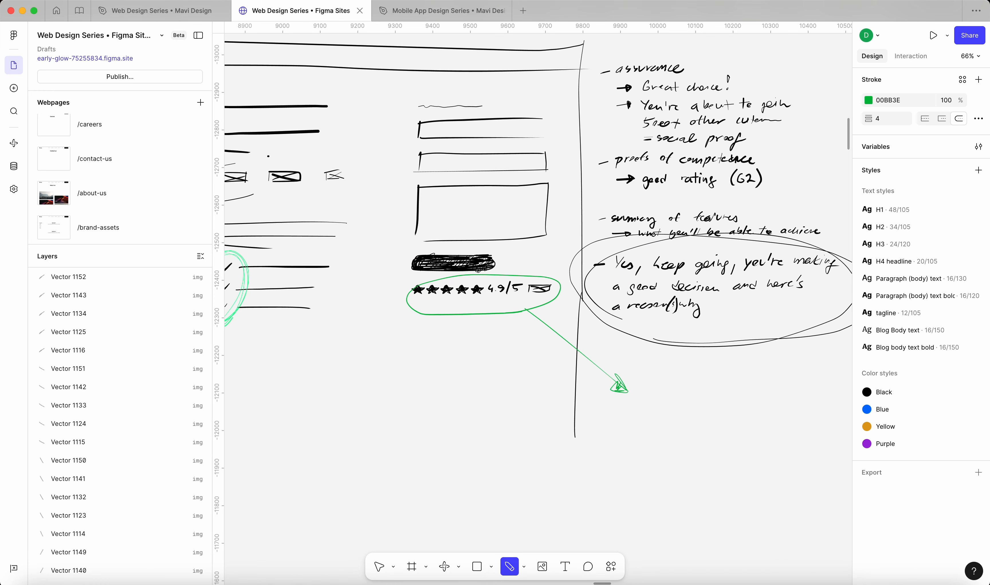
- Handwrite "clickable" in green beside the tip of the arrow from the rating row
{"action": "left_click_drag", "start_coordinate": [651, 387], "coordinate": [658, 396]}
{"action": "mouse_move", "coordinate": [663, 386]}
{"action": "left_mouse_down"}
{"action": "mouse_move", "coordinate": [664, 395]}
{"action": "mouse_move", "coordinate": [716, 396]}
{"action": "left_mouse_up"}
{"action": "left_click_drag", "start_coordinate": [720, 392], "coordinate": [731, 396]}
{"action": "scroll", "coordinate": [763, 285], "scroll_direction": "down", "scroll_amount": 5}
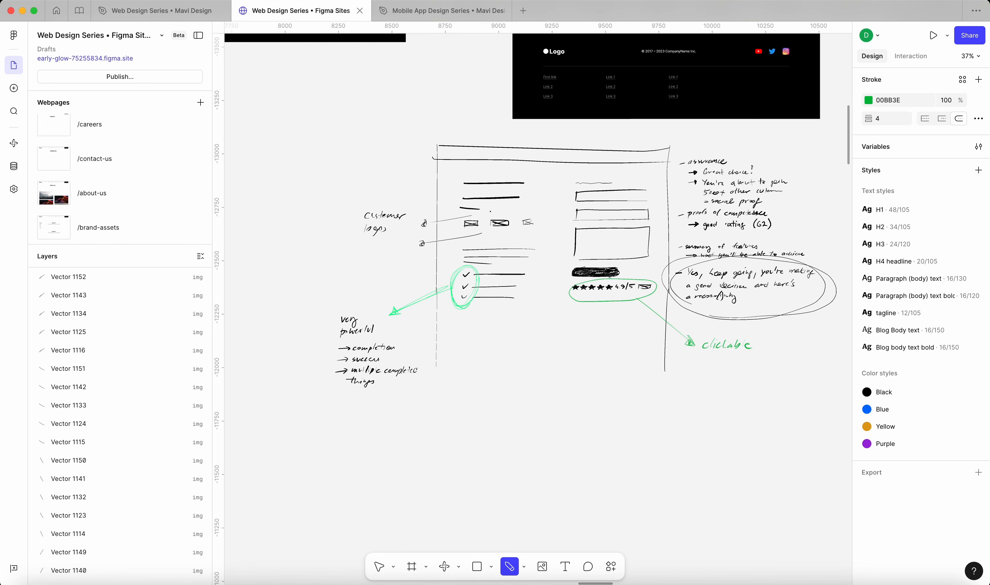
- Handwrite the black note "Visual symbols of trust decrease trust if they're not transparent/genuine" below the wireframe
{"action": "scroll", "coordinate": [402, 363], "scroll_direction": "up", "scroll_amount": 5}
{"action": "scroll", "coordinate": [402, 363], "scroll_direction": "down", "scroll_amount": 1}
{"action": "scroll", "coordinate": [538, 281], "scroll_direction": "down", "scroll_amount": 2}
{"action": "scroll", "coordinate": [537, 281], "scroll_direction": "right", "scroll_amount": 2}
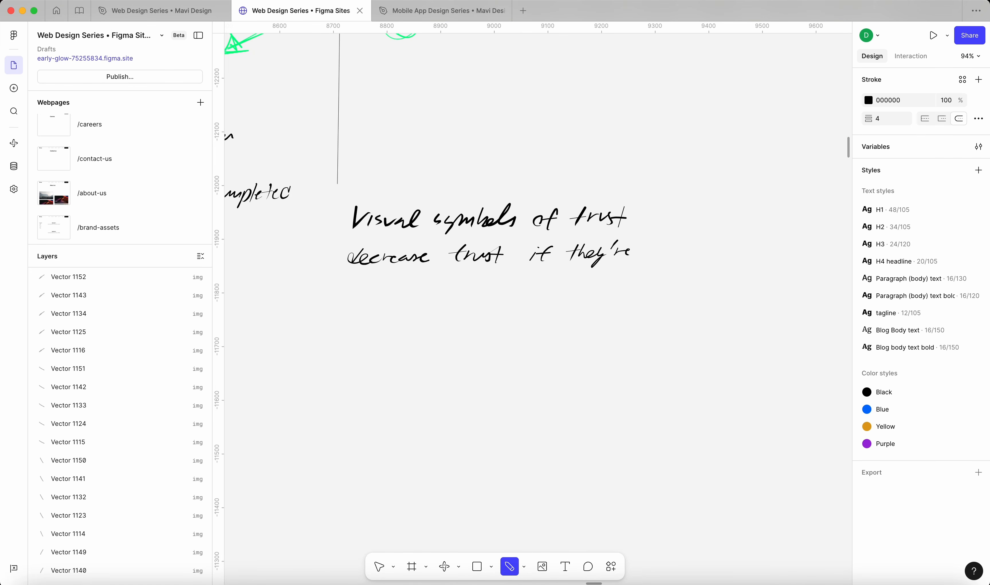
{"action": "mouse_move", "coordinate": [350, 292]}
{"action": "left_mouse_down"}
{"action": "mouse_move", "coordinate": [368, 285]}
{"action": "mouse_move", "coordinate": [374, 298]}
{"action": "left_mouse_up"}
{"action": "mouse_move", "coordinate": [371, 286]}
{"action": "left_mouse_down"}
{"action": "mouse_move", "coordinate": [450, 285]}
{"action": "mouse_move", "coordinate": [458, 299]}
{"action": "mouse_move", "coordinate": [529, 278]}
{"action": "mouse_move", "coordinate": [545, 295]}
{"action": "left_mouse_up"}
{"action": "mouse_move", "coordinate": [586, 280]}
{"action": "left_mouse_down"}
{"action": "mouse_move", "coordinate": [631, 273]}
{"action": "mouse_move", "coordinate": [648, 290]}
{"action": "left_mouse_up"}
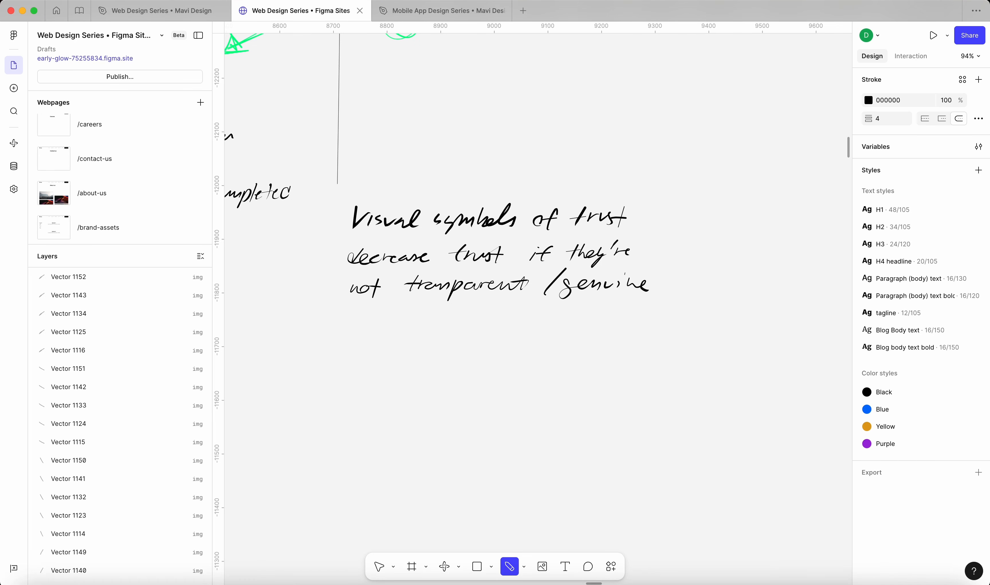
{"action": "scroll", "coordinate": [464, 262], "scroll_direction": "up", "scroll_amount": 2}
{"action": "scroll", "coordinate": [465, 262], "scroll_direction": "right", "scroll_amount": 1}
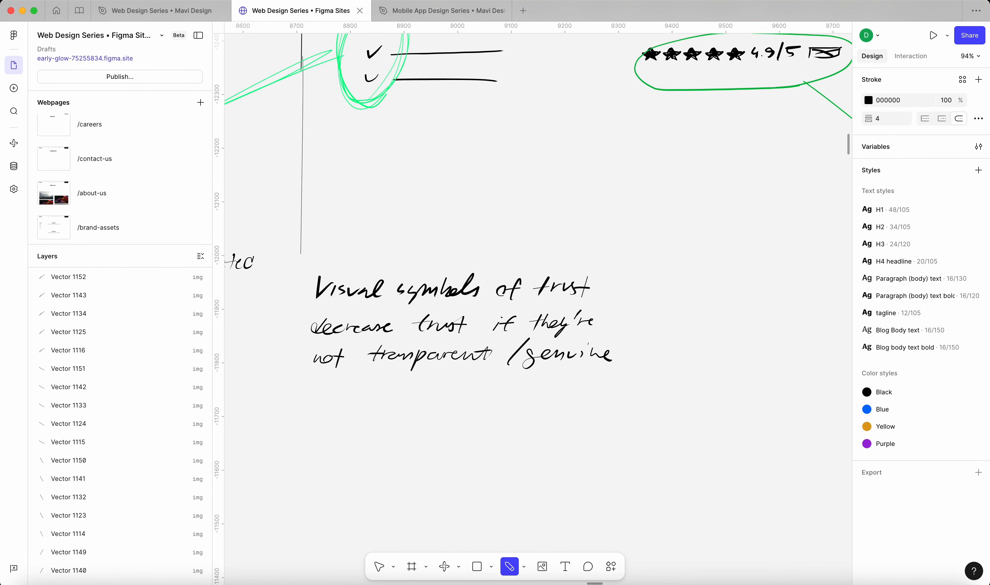
{"action": "scroll", "coordinate": [465, 262], "scroll_direction": "down", "scroll_amount": 4}
{"action": "scroll", "coordinate": [464, 262], "scroll_direction": "up", "scroll_amount": 1}
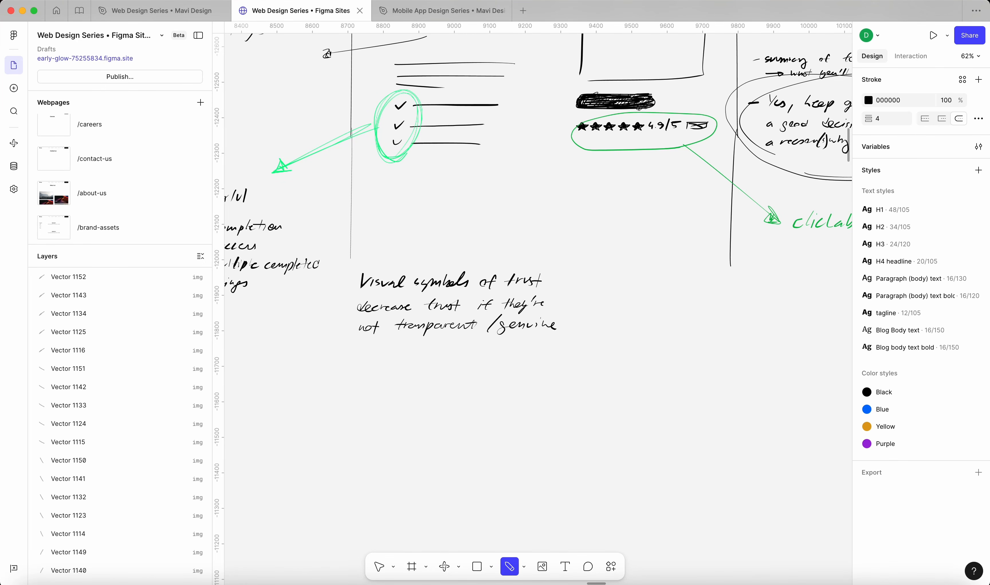
- Draw a row of four small avatar circles beneath the trust note, with the first one scribbled solid
{"action": "scroll", "coordinate": [722, 265], "scroll_direction": "down", "scroll_amount": 4}
{"action": "scroll", "coordinate": [706, 305], "scroll_direction": "up", "scroll_amount": 6}
{"action": "scroll", "coordinate": [539, 306], "scroll_direction": "left", "scroll_amount": 4}
{"action": "scroll", "coordinate": [538, 305], "scroll_direction": "down", "scroll_amount": 2}
{"action": "scroll", "coordinate": [536, 220], "scroll_direction": "up", "scroll_amount": 6}
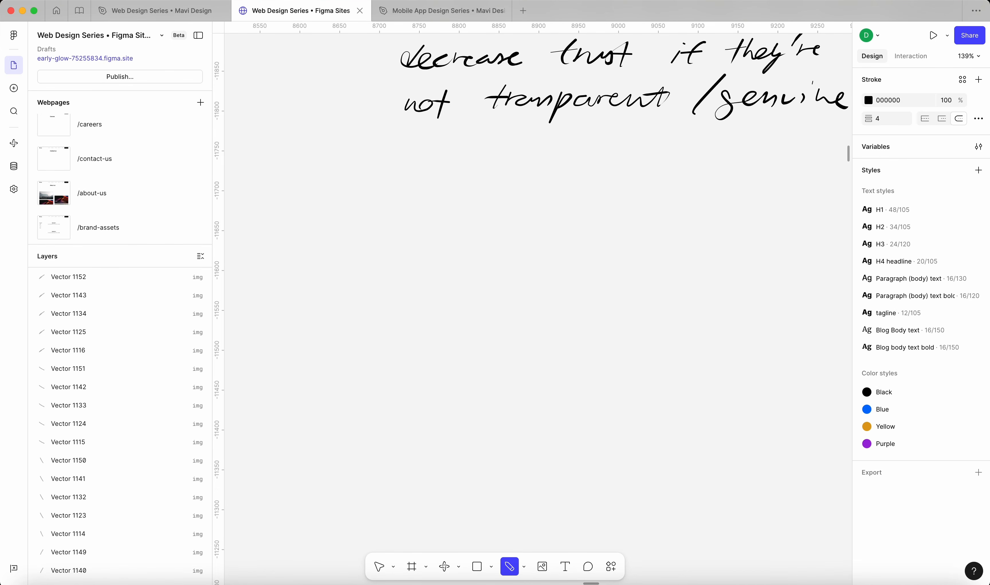
{"action": "mouse_move", "coordinate": [445, 147]}
{"action": "left_mouse_down"}
{"action": "mouse_move", "coordinate": [457, 169]}
{"action": "mouse_move", "coordinate": [431, 156]}
{"action": "mouse_move", "coordinate": [416, 181]}
{"action": "mouse_move", "coordinate": [494, 160]}
{"action": "left_mouse_up"}
{"action": "mouse_move", "coordinate": [499, 168]}
{"action": "left_mouse_down"}
{"action": "mouse_move", "coordinate": [499, 191]}
{"action": "mouse_move", "coordinate": [468, 190]}
{"action": "mouse_move", "coordinate": [483, 171]}
{"action": "mouse_move", "coordinate": [540, 176]}
{"action": "mouse_move", "coordinate": [513, 191]}
{"action": "mouse_move", "coordinate": [530, 181]}
{"action": "mouse_move", "coordinate": [521, 168]}
{"action": "mouse_move", "coordinate": [552, 192]}
{"action": "left_mouse_up"}
{"action": "left_click_drag", "start_coordinate": [570, 185], "coordinate": [546, 185]}
{"action": "left_click_drag", "start_coordinate": [564, 164], "coordinate": [598, 196]}
{"action": "scroll", "coordinate": [518, 212], "scroll_direction": "down", "scroll_amount": 5}
- Handwrite "Join 5k oth" with a trailing line after the four avatar circles
{"action": "mouse_move", "coordinate": [605, 189]}
{"action": "left_mouse_down"}
{"action": "mouse_move", "coordinate": [618, 197]}
{"action": "mouse_move", "coordinate": [602, 197]}
{"action": "mouse_move", "coordinate": [636, 197]}
{"action": "left_mouse_up"}
{"action": "mouse_move", "coordinate": [642, 179]}
{"action": "left_mouse_down"}
{"action": "mouse_move", "coordinate": [660, 178]}
{"action": "mouse_move", "coordinate": [677, 195]}
{"action": "left_mouse_up"}
{"action": "left_click_drag", "start_coordinate": [692, 185], "coordinate": [736, 193]}
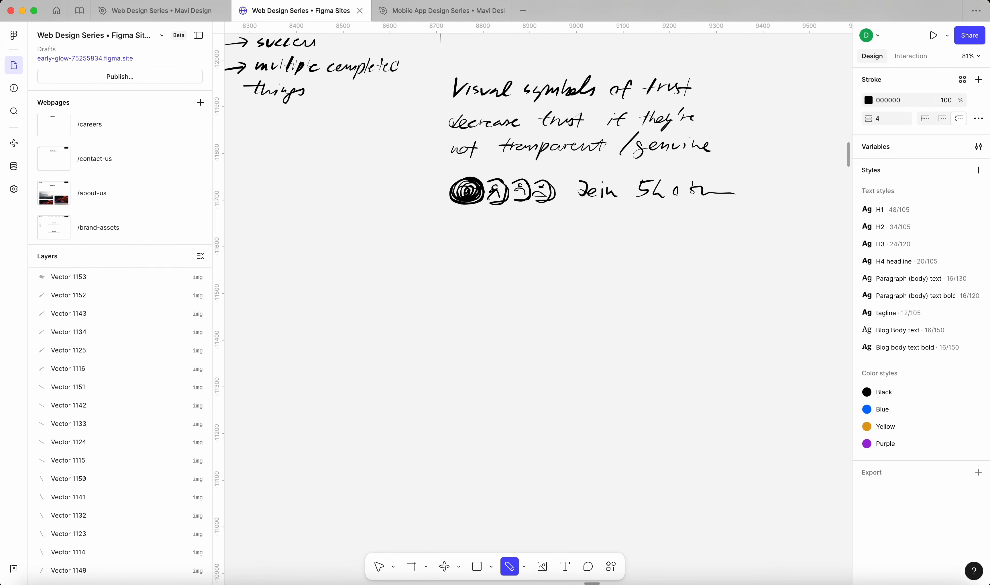
- Draw a downward arrow from the second avatar and handwrite "not real people" beneath it
{"action": "mouse_move", "coordinate": [495, 197]}
{"action": "left_mouse_down"}
{"action": "mouse_move", "coordinate": [477, 266]}
{"action": "mouse_move", "coordinate": [492, 261]}
{"action": "mouse_move", "coordinate": [474, 272]}
{"action": "mouse_move", "coordinate": [483, 252]}
{"action": "mouse_move", "coordinate": [466, 299]}
{"action": "mouse_move", "coordinate": [475, 297]}
{"action": "left_mouse_up"}
{"action": "left_click_drag", "start_coordinate": [479, 284], "coordinate": [482, 300]}
{"action": "mouse_move", "coordinate": [471, 292]}
{"action": "left_mouse_down"}
{"action": "mouse_move", "coordinate": [509, 282]}
{"action": "mouse_move", "coordinate": [517, 290]}
{"action": "mouse_move", "coordinate": [541, 273]}
{"action": "mouse_move", "coordinate": [593, 274]}
{"action": "mouse_move", "coordinate": [593, 299]}
{"action": "mouse_move", "coordinate": [604, 284]}
{"action": "left_mouse_up"}
{"action": "left_click_drag", "start_coordinate": [611, 280], "coordinate": [622, 286]}
{"action": "scroll", "coordinate": [498, 261], "scroll_direction": "up", "scroll_amount": 5}
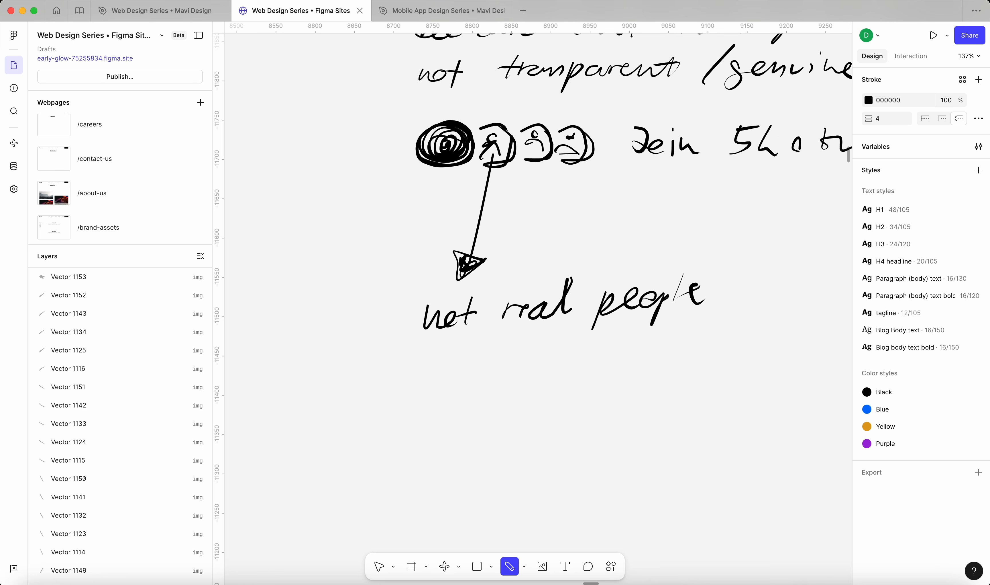
- Underline the "5k oth" text after the avatars with several heavy pencil strokes
{"action": "scroll", "coordinate": [705, 211], "scroll_direction": "down", "scroll_amount": 5}
{"action": "scroll", "coordinate": [705, 211], "scroll_direction": "up", "scroll_amount": 3}
{"action": "scroll", "coordinate": [705, 211], "scroll_direction": "right", "scroll_amount": 3}
{"action": "scroll", "coordinate": [706, 215], "scroll_direction": "down", "scroll_amount": 3}
{"action": "scroll", "coordinate": [706, 215], "scroll_direction": "up", "scroll_amount": 4}
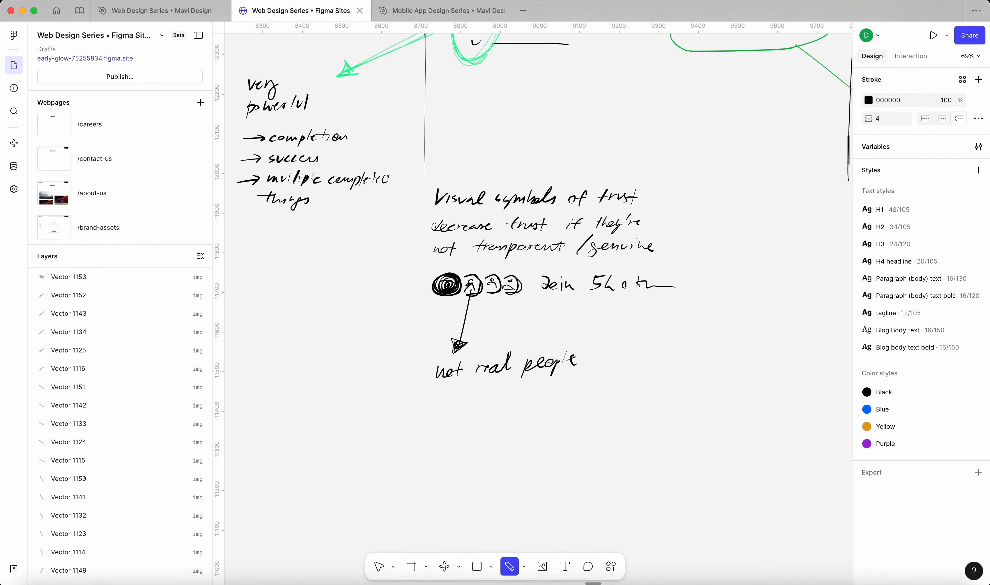
{"action": "mouse_move", "coordinate": [581, 302]}
{"action": "left_mouse_down"}
{"action": "mouse_move", "coordinate": [683, 298]}
{"action": "mouse_move", "coordinate": [588, 314]}
{"action": "mouse_move", "coordinate": [690, 299]}
{"action": "left_mouse_up"}
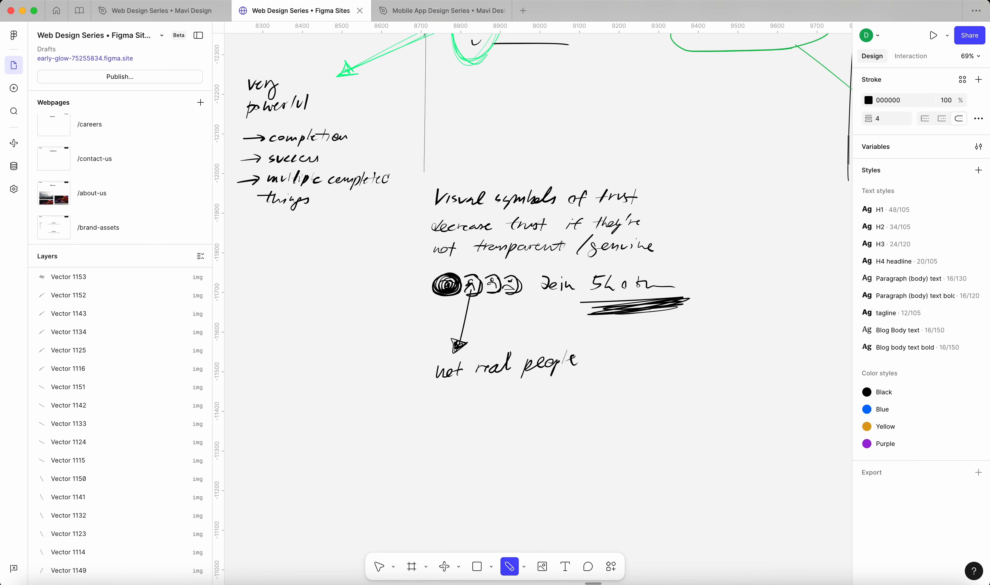
- Sketch a footer strip across the wireframe's base using two full-width lines with short placeholder strokes between them
{"action": "scroll", "coordinate": [373, 293], "scroll_direction": "down", "scroll_amount": 5}
{"action": "scroll", "coordinate": [550, 136], "scroll_direction": "up", "scroll_amount": 10}
{"action": "scroll", "coordinate": [538, 306], "scroll_direction": "up", "scroll_amount": 3}
{"action": "scroll", "coordinate": [537, 305], "scroll_direction": "right", "scroll_amount": 3}
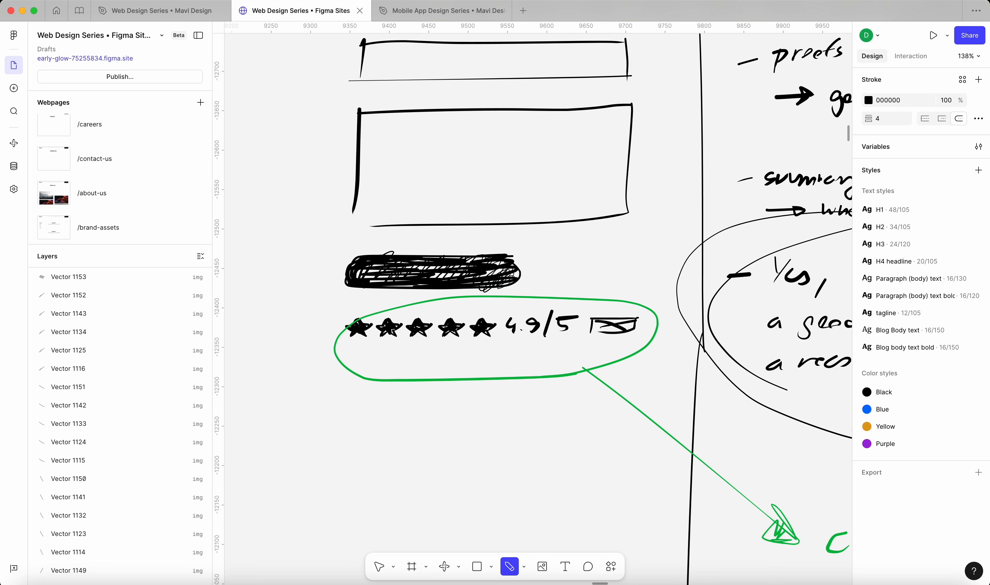
{"action": "scroll", "coordinate": [666, 315], "scroll_direction": "down", "scroll_amount": 10}
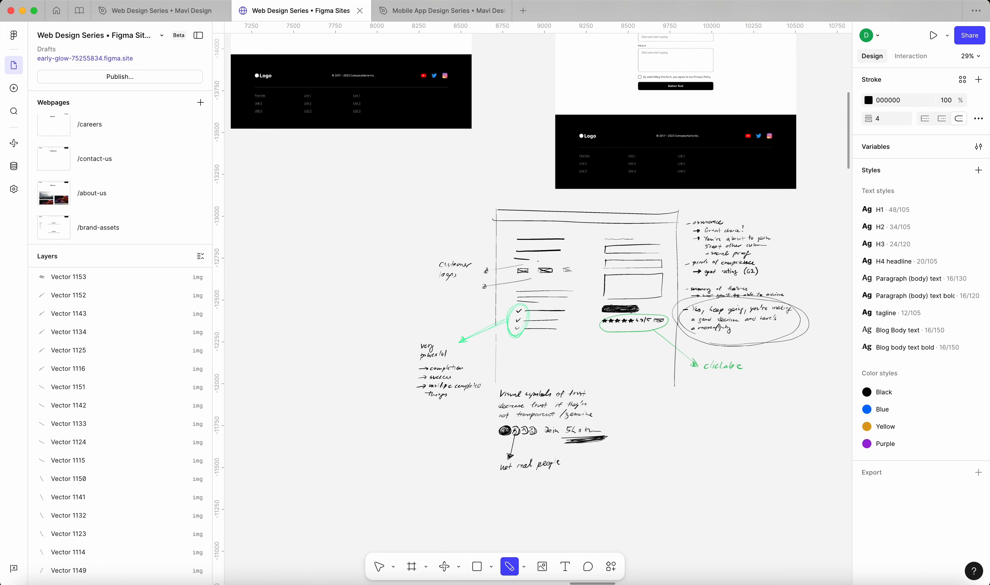
{"action": "scroll", "coordinate": [666, 315], "scroll_direction": "up", "scroll_amount": 4}
{"action": "left_click_drag", "start_coordinate": [384, 400], "coordinate": [681, 391]}
{"action": "scroll", "coordinate": [503, 210], "scroll_direction": "up", "scroll_amount": 4}
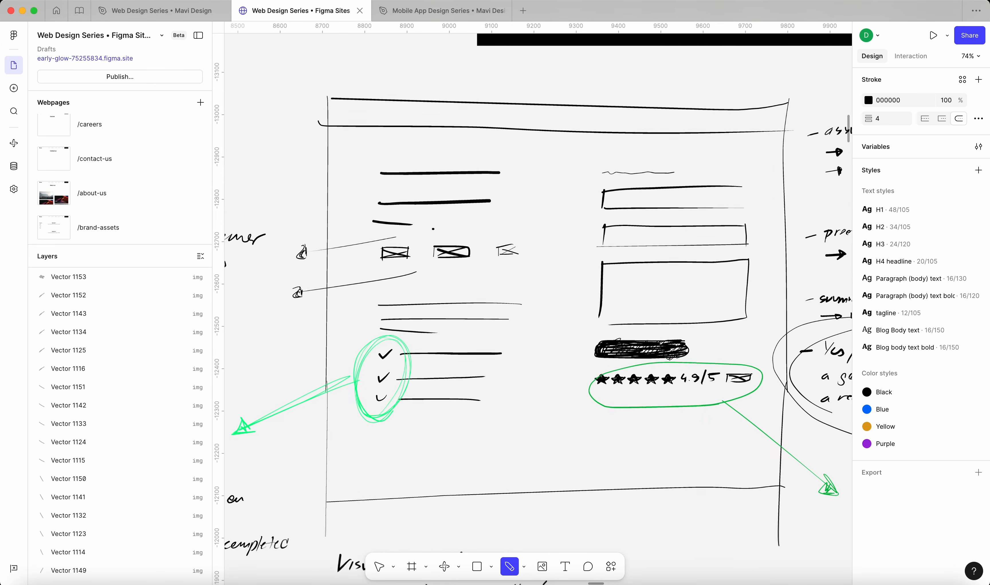
{"action": "scroll", "coordinate": [341, 292], "scroll_direction": "down", "scroll_amount": 3}
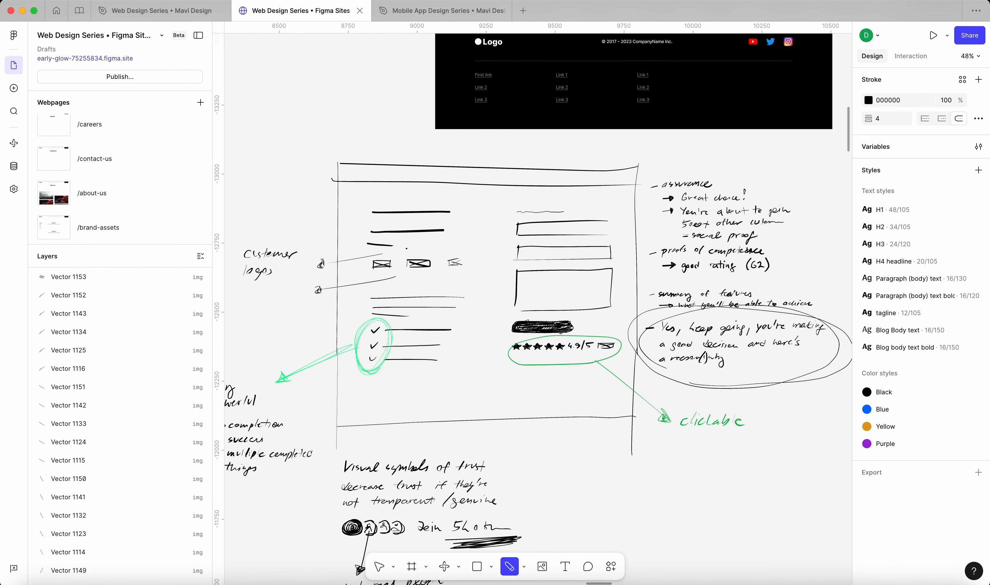
{"action": "left_click_drag", "start_coordinate": [339, 405], "coordinate": [637, 395]}
{"action": "left_click_drag", "start_coordinate": [407, 413], "coordinate": [559, 402]}
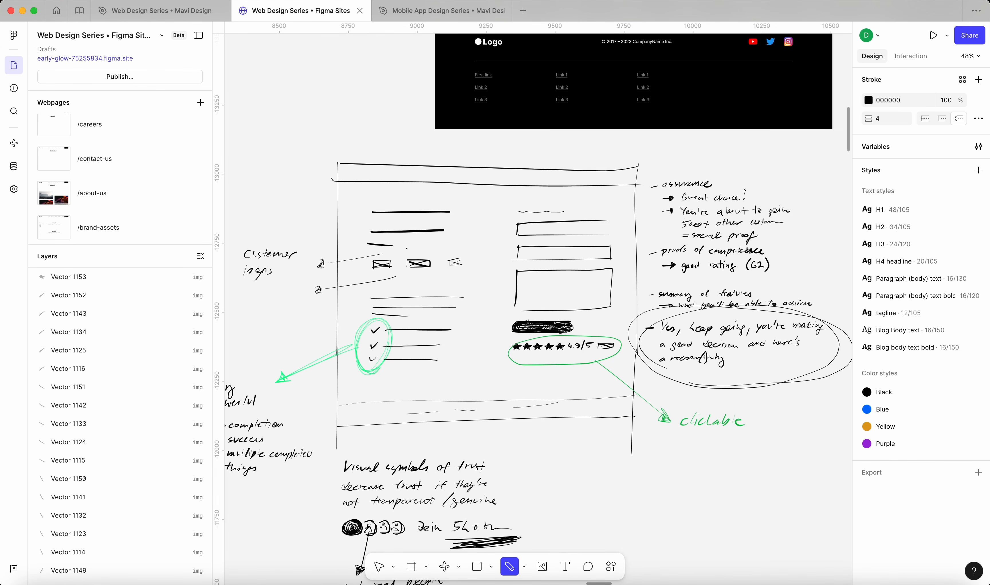
- Draw a curly brace between the form's button area and the circled "Yes, keep going" note
{"action": "mouse_move", "coordinate": [640, 298]}
{"action": "left_mouse_down"}
{"action": "mouse_move", "coordinate": [618, 318]}
{"action": "mouse_move", "coordinate": [633, 329]}
{"action": "left_mouse_up"}
{"action": "scroll", "coordinate": [334, 307], "scroll_direction": "up", "scroll_amount": 5}
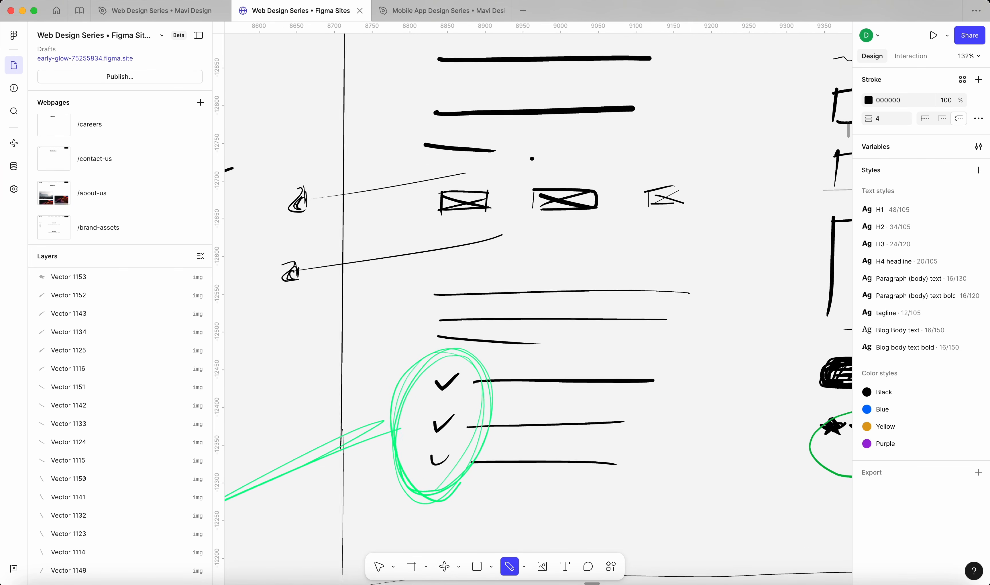
- Move the paragraph lines, circled checklist and its green arrow down to free space beneath the customer logos
{"action": "key", "text": "Escape"}
{"action": "left_click_drag", "start_coordinate": [561, 440], "coordinate": [376, 283]}
{"action": "left_click_drag", "start_coordinate": [389, 364], "coordinate": [391, 401]}
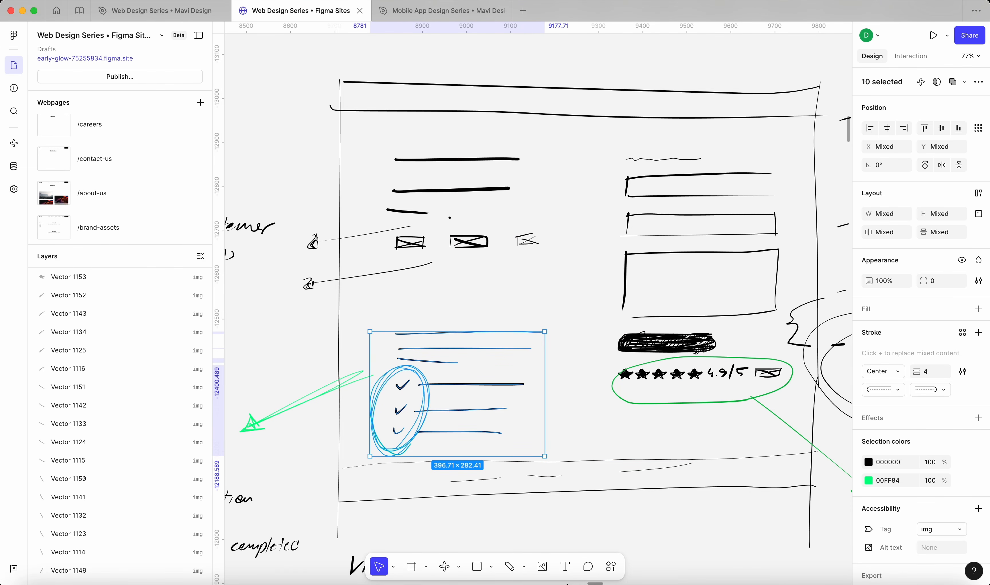
{"action": "mouse_move", "coordinate": [271, 381]}
{"action": "left_mouse_down"}
{"action": "mouse_move", "coordinate": [304, 442]}
{"action": "mouse_move", "coordinate": [294, 424]}
{"action": "left_mouse_up"}
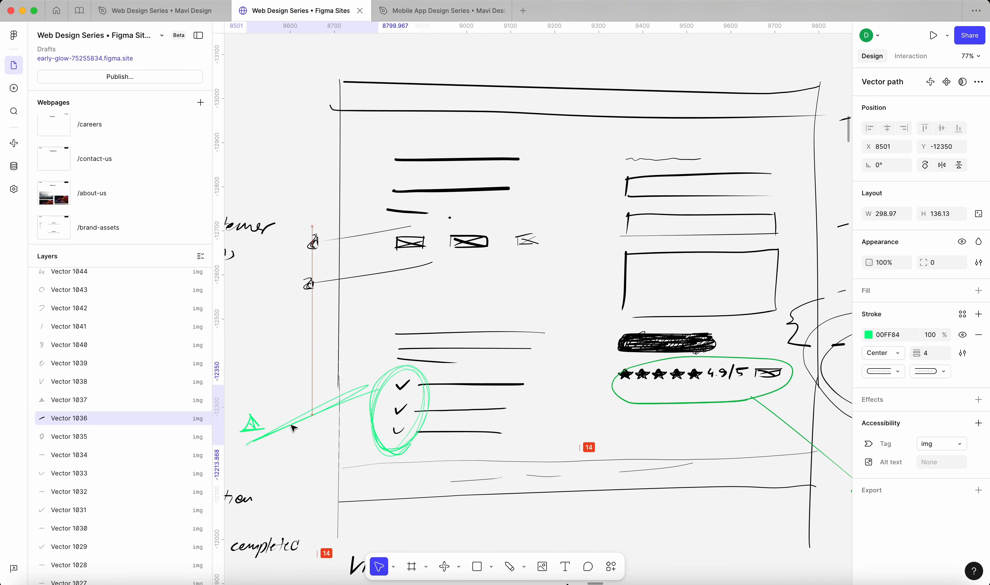
- Sketch two testimonial card outlines in the gap beneath the customer logos, with a circled carousel arrow after them
{"action": "left_click", "coordinate": [509, 566]}
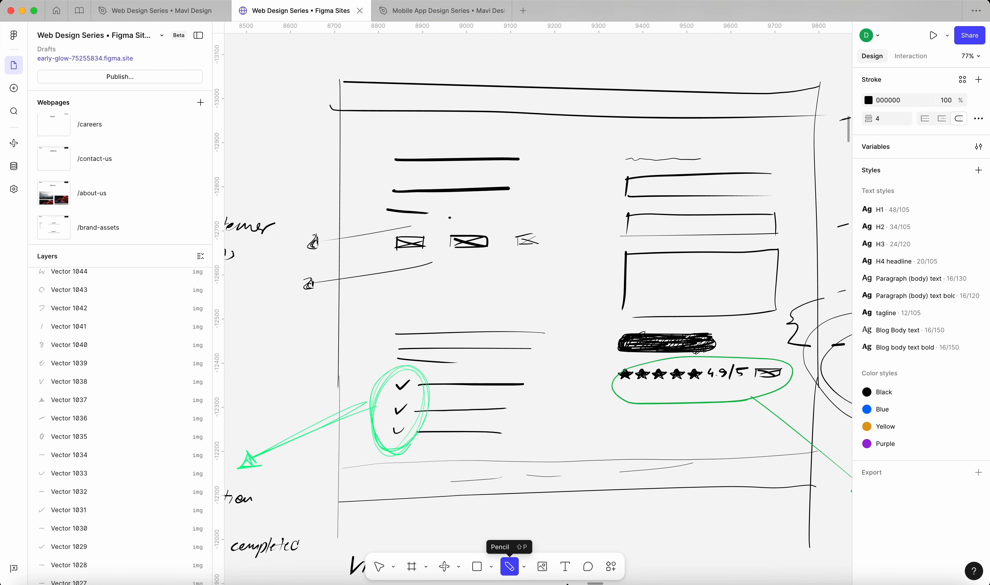
{"action": "mouse_move", "coordinate": [403, 282]}
{"action": "left_mouse_down"}
{"action": "mouse_move", "coordinate": [401, 307]}
{"action": "mouse_move", "coordinate": [477, 278]}
{"action": "left_mouse_up"}
{"action": "left_click_drag", "start_coordinate": [482, 276], "coordinate": [482, 304]}
{"action": "left_click_drag", "start_coordinate": [483, 305], "coordinate": [388, 309]}
{"action": "mouse_move", "coordinate": [493, 274]}
{"action": "left_mouse_down"}
{"action": "mouse_move", "coordinate": [494, 300]}
{"action": "mouse_move", "coordinate": [542, 273]}
{"action": "left_mouse_up"}
{"action": "left_click_drag", "start_coordinate": [497, 301], "coordinate": [550, 289]}
{"action": "left_click_drag", "start_coordinate": [545, 291], "coordinate": [554, 286]}
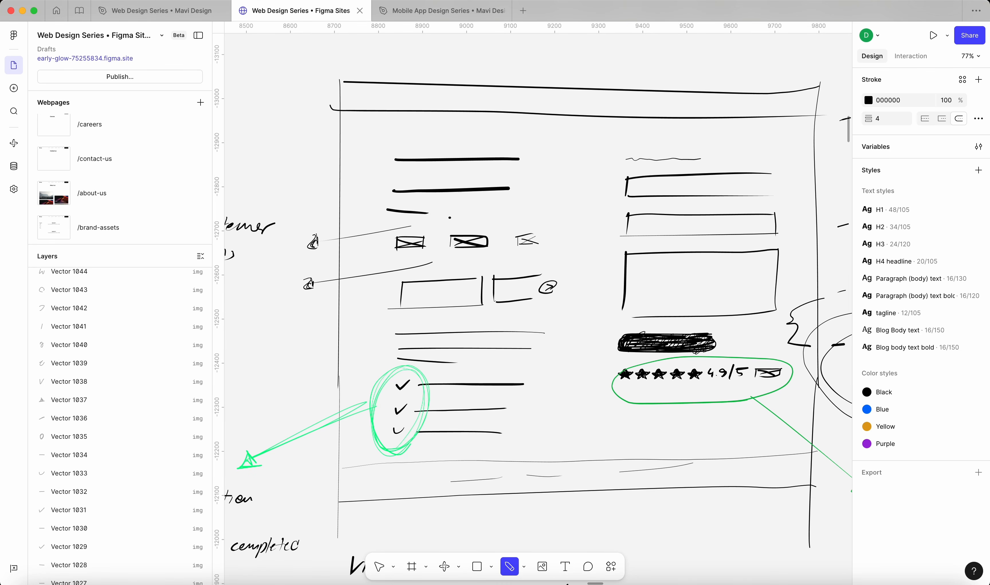
- Add a carousel control before the first testimonial card and fill both cards with short placeholder text lines
{"action": "left_click_drag", "start_coordinate": [395, 287], "coordinate": [393, 294]}
{"action": "left_click_drag", "start_coordinate": [407, 289], "coordinate": [425, 288]}
{"action": "mouse_move", "coordinate": [409, 293]}
{"action": "left_mouse_down"}
{"action": "mouse_move", "coordinate": [471, 291]}
{"action": "mouse_move", "coordinate": [440, 298]}
{"action": "left_mouse_up"}
{"action": "left_click_drag", "start_coordinate": [500, 284], "coordinate": [534, 286]}
{"action": "left_click_drag", "start_coordinate": [503, 295], "coordinate": [524, 292]}
{"action": "scroll", "coordinate": [435, 273], "scroll_direction": "down", "scroll_amount": 5}
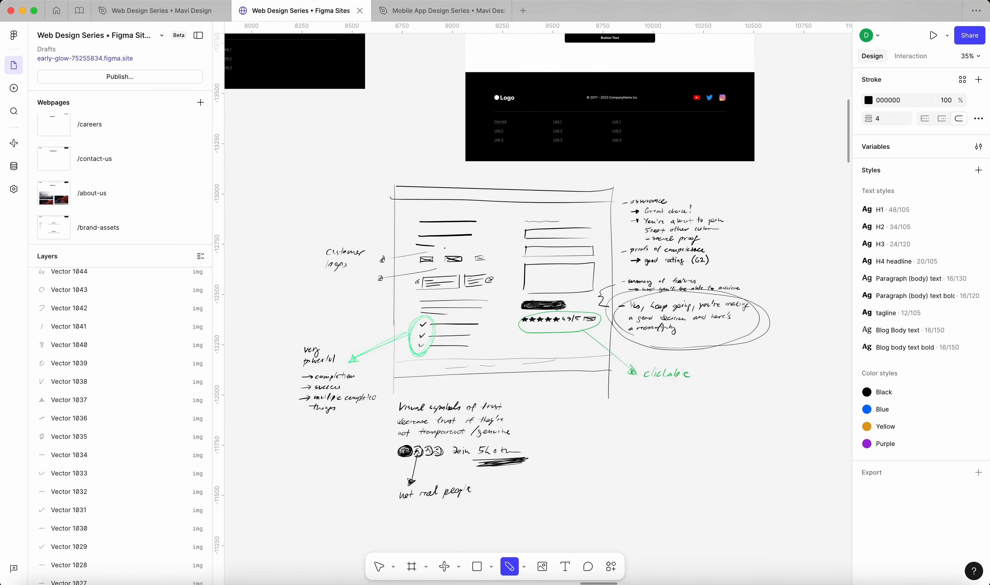
- Reduce the opacity of the whole testimonial carousel sketch to 21%
{"action": "scroll", "coordinate": [433, 274], "scroll_direction": "down", "scroll_amount": 2}
{"action": "scroll", "coordinate": [453, 207], "scroll_direction": "up", "scroll_amount": 5}
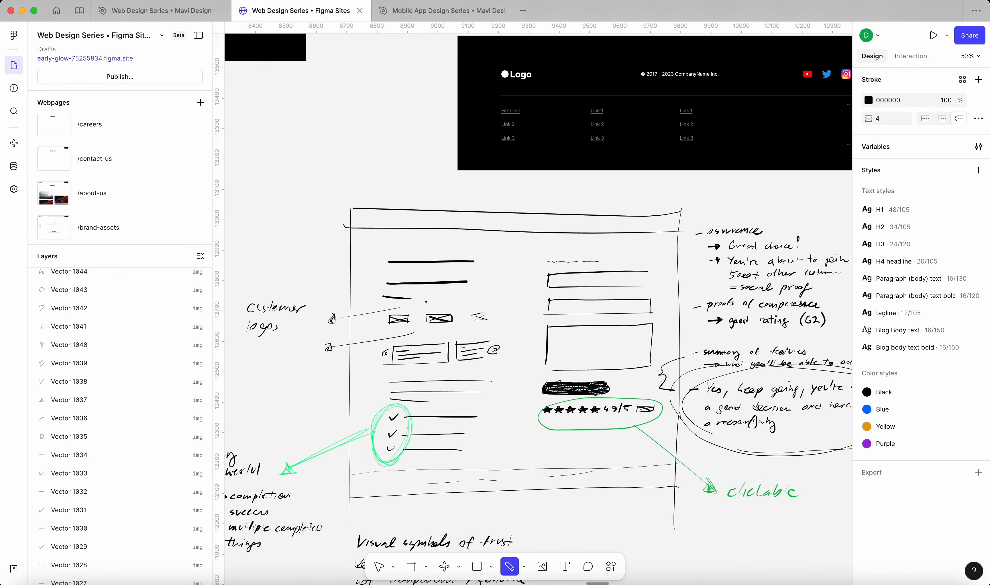
{"action": "key", "text": "v"}
{"action": "left_click_drag", "start_coordinate": [505, 372], "coordinate": [381, 344]}
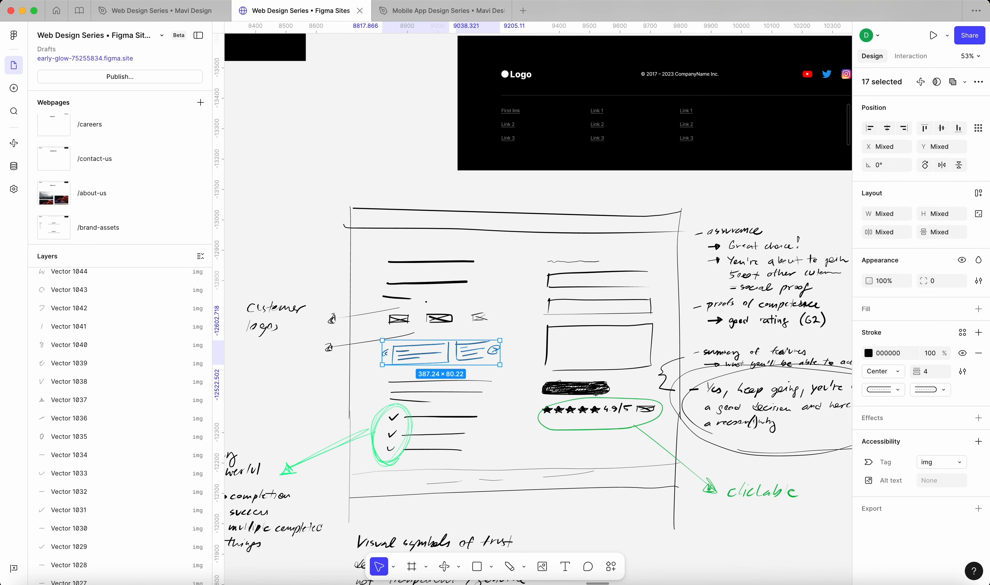
{"action": "mouse_move", "coordinate": [869, 281]}
{"action": "left_mouse_down"}
{"action": "mouse_move", "coordinate": [703, 283]}
{"action": "mouse_move", "coordinate": [755, 276]}
{"action": "left_mouse_up"}
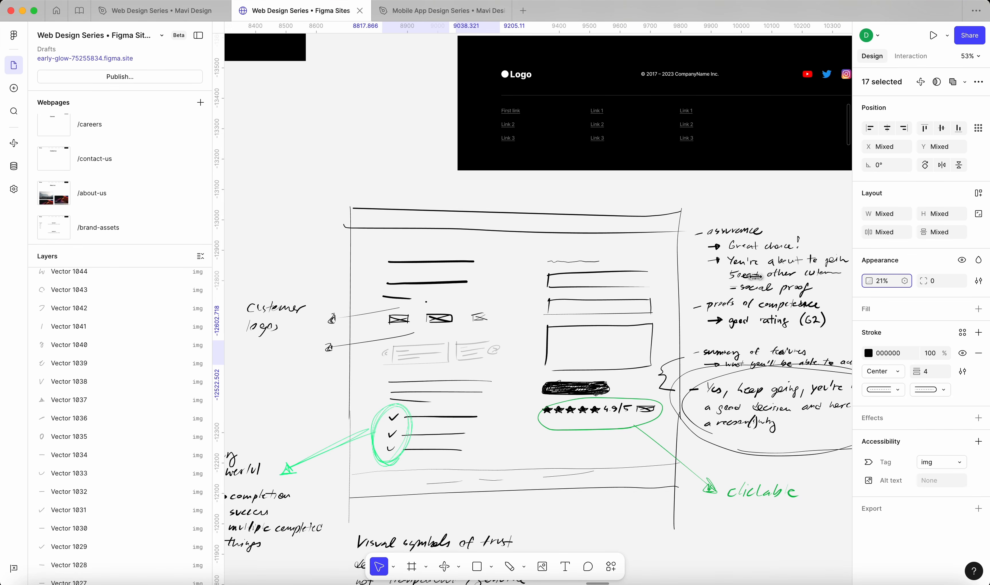
{"action": "key", "text": "Escape"}
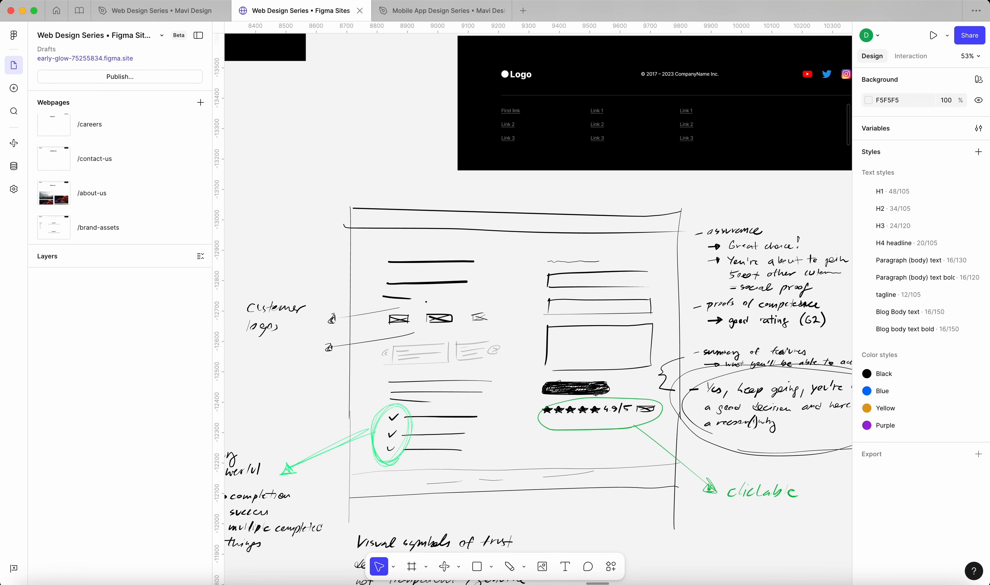
- Move the entire wireframe with all its annotations down and right, farther below the contact us page frame
{"action": "scroll", "coordinate": [459, 285], "scroll_direction": "down", "scroll_amount": 5}
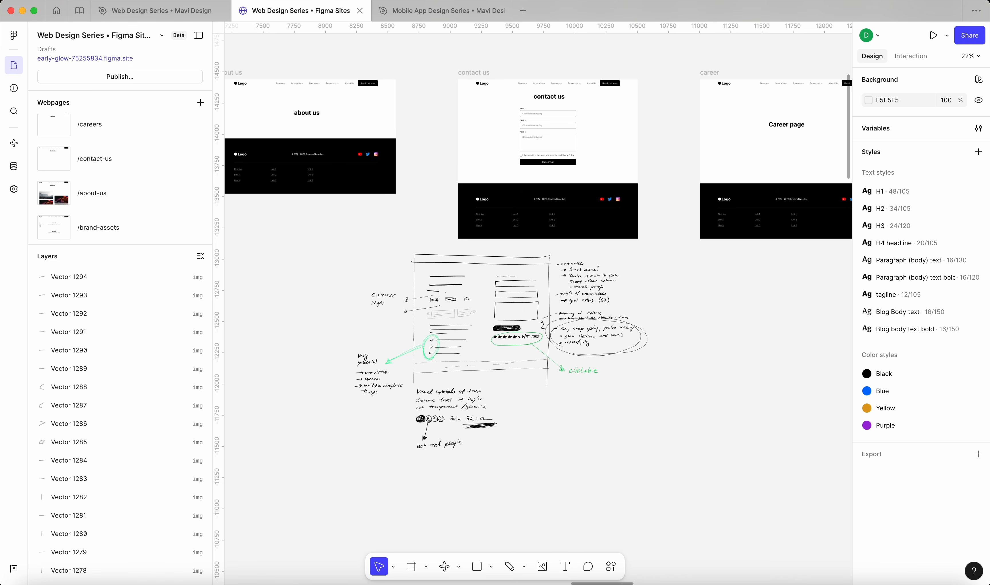
{"action": "scroll", "coordinate": [429, 241], "scroll_direction": "up", "scroll_amount": 2}
{"action": "scroll", "coordinate": [537, 297], "scroll_direction": "down", "scroll_amount": 2}
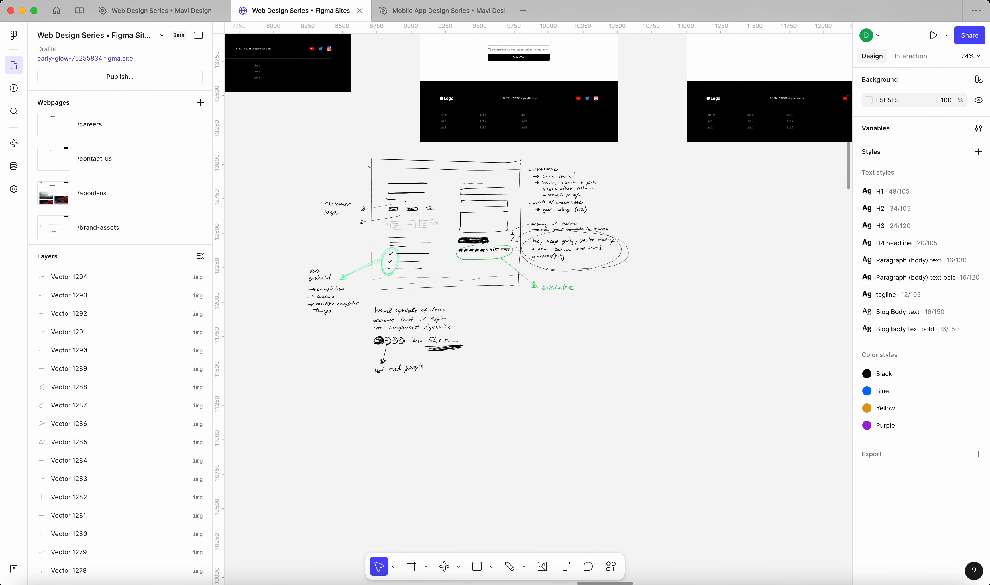
{"action": "mouse_move", "coordinate": [609, 427]}
{"action": "left_mouse_down"}
{"action": "mouse_move", "coordinate": [579, 383]}
{"action": "mouse_move", "coordinate": [299, 158]}
{"action": "mouse_move", "coordinate": [295, 138]}
{"action": "left_mouse_up"}
{"action": "left_click", "coordinate": [294, 138]}
{"action": "left_click_drag", "start_coordinate": [638, 452], "coordinate": [292, 149]}
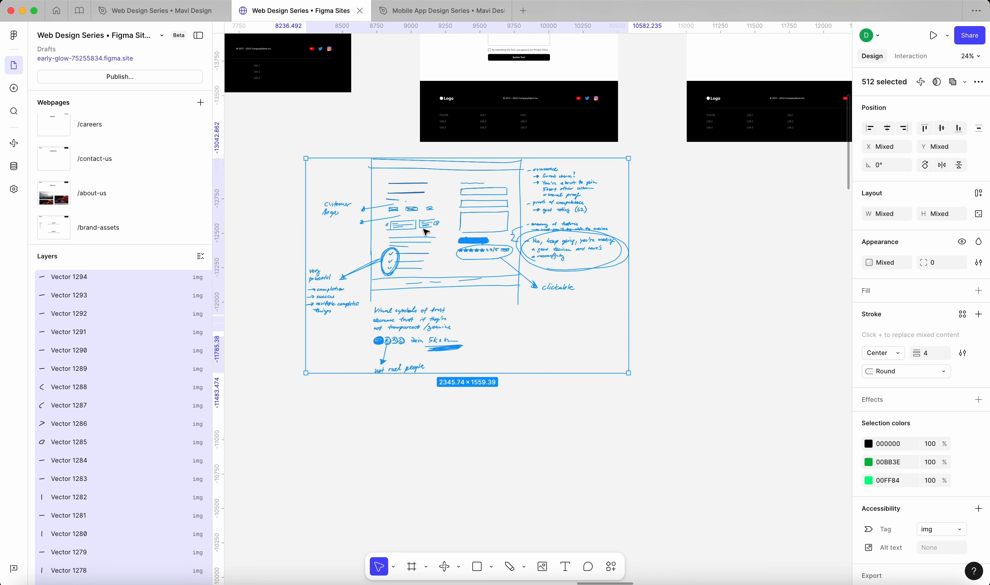
{"action": "left_click_drag", "start_coordinate": [426, 227], "coordinate": [492, 262]}
{"action": "key", "text": "Escape"}
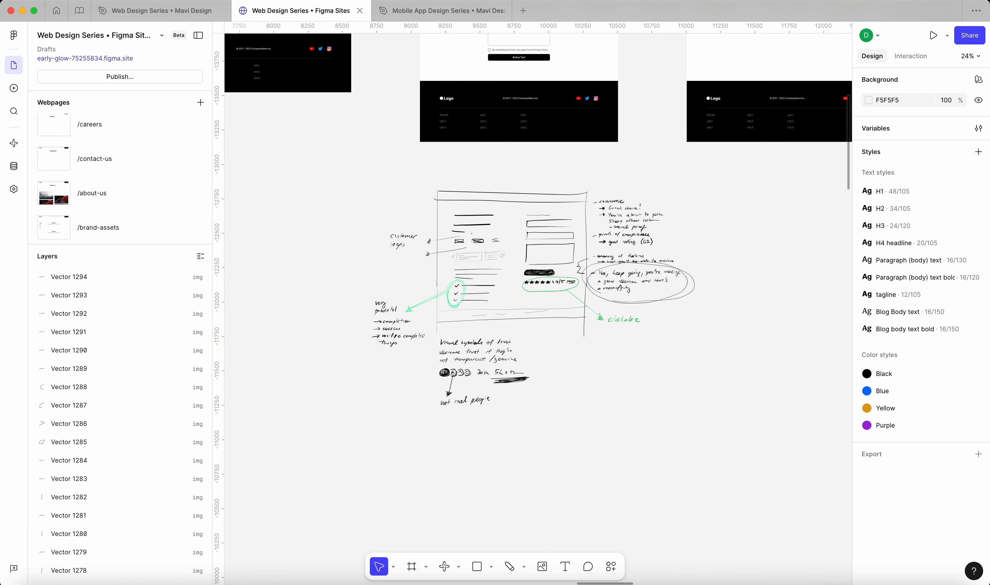
- Review the annotated wireframe and compare it with the existing contact us page design
{"action": "scroll", "coordinate": [469, 266], "scroll_direction": "up", "scroll_amount": 5}
{"action": "scroll", "coordinate": [469, 266], "scroll_direction": "right", "scroll_amount": 2}
{"action": "scroll", "coordinate": [469, 266], "scroll_direction": "down", "scroll_amount": 1}
{"action": "scroll", "coordinate": [469, 266], "scroll_direction": "left", "scroll_amount": 1}
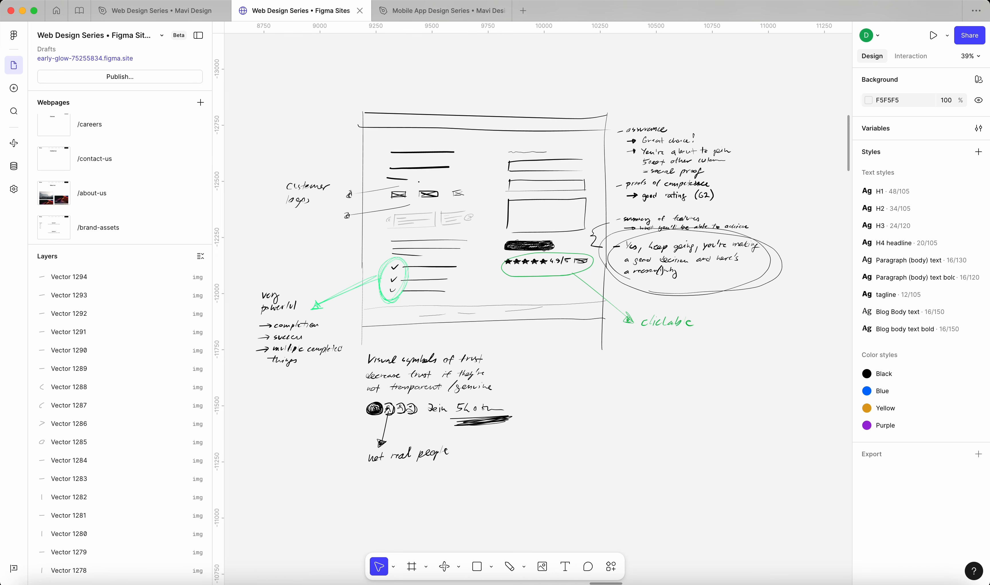
{"action": "scroll", "coordinate": [417, 223], "scroll_direction": "down", "scroll_amount": 5}
{"action": "scroll", "coordinate": [337, 155], "scroll_direction": "up", "scroll_amount": 3}
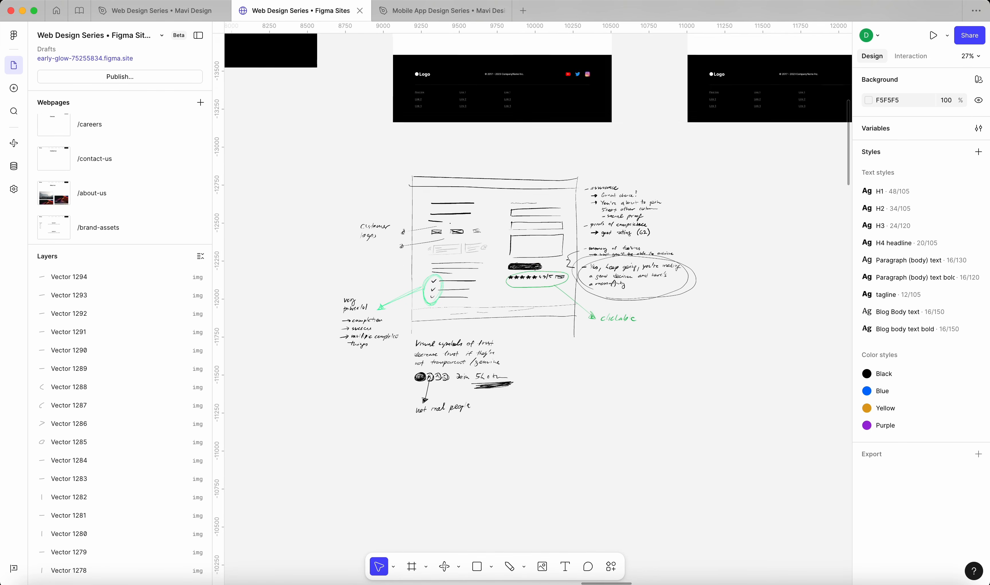
{"action": "scroll", "coordinate": [346, 154], "scroll_direction": "down", "scroll_amount": 1}
{"action": "scroll", "coordinate": [446, 183], "scroll_direction": "up", "scroll_amount": 4}
{"action": "scroll", "coordinate": [446, 183], "scroll_direction": "up", "scroll_amount": 5}
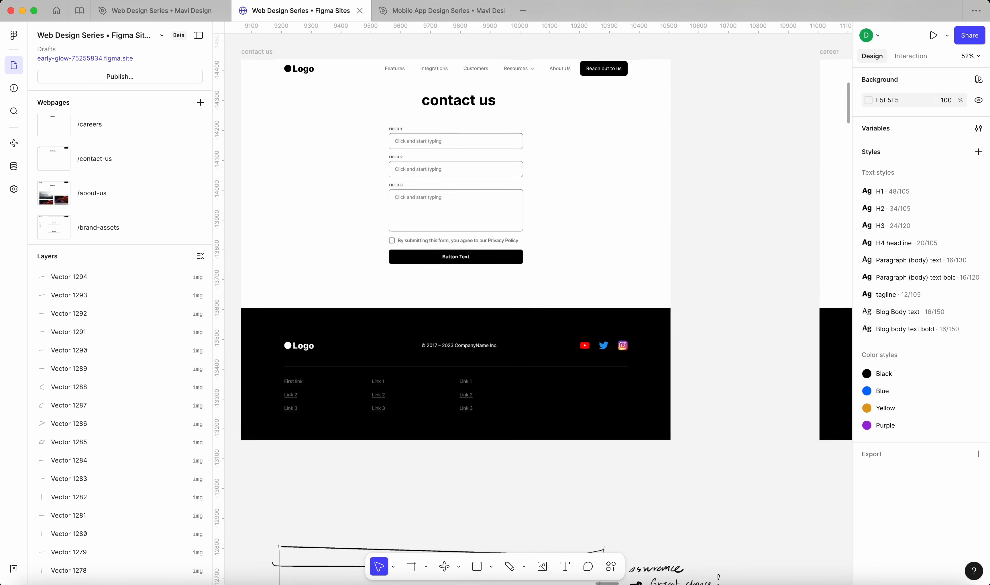
{"action": "scroll", "coordinate": [352, 241], "scroll_direction": "down", "scroll_amount": 5}
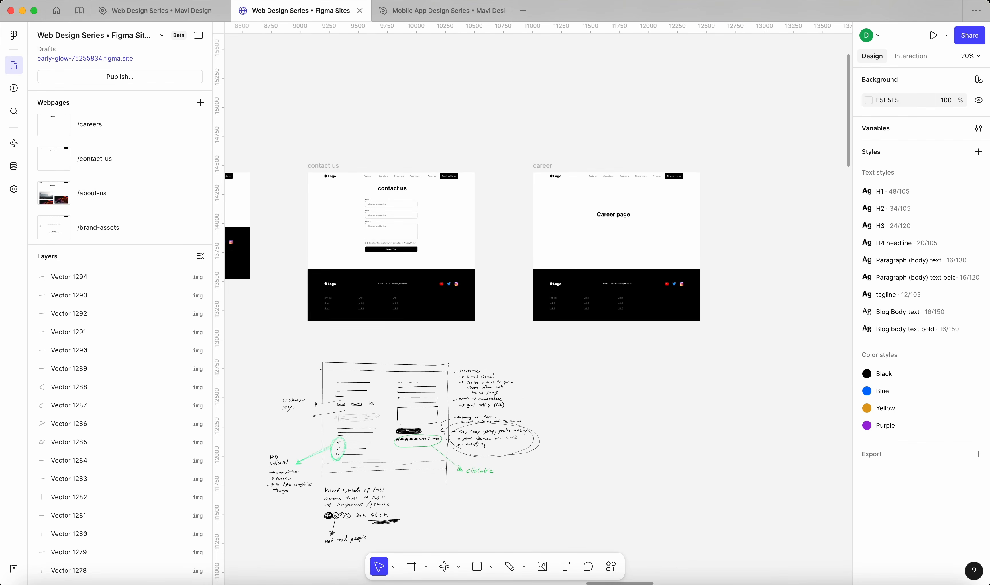
{"action": "scroll", "coordinate": [352, 241], "scroll_direction": "down", "scroll_amount": 4}
{"action": "scroll", "coordinate": [351, 241], "scroll_direction": "up", "scroll_amount": 1}
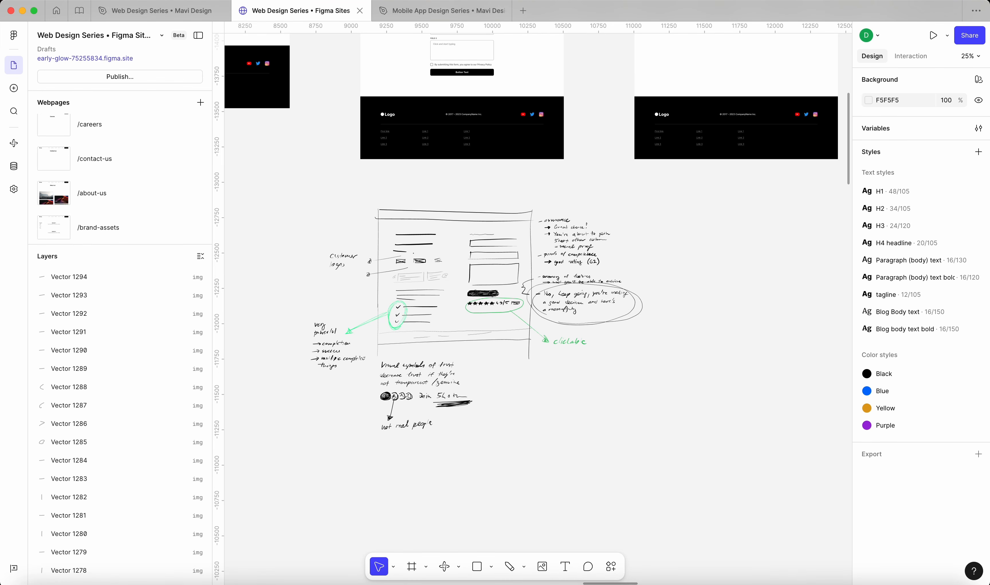